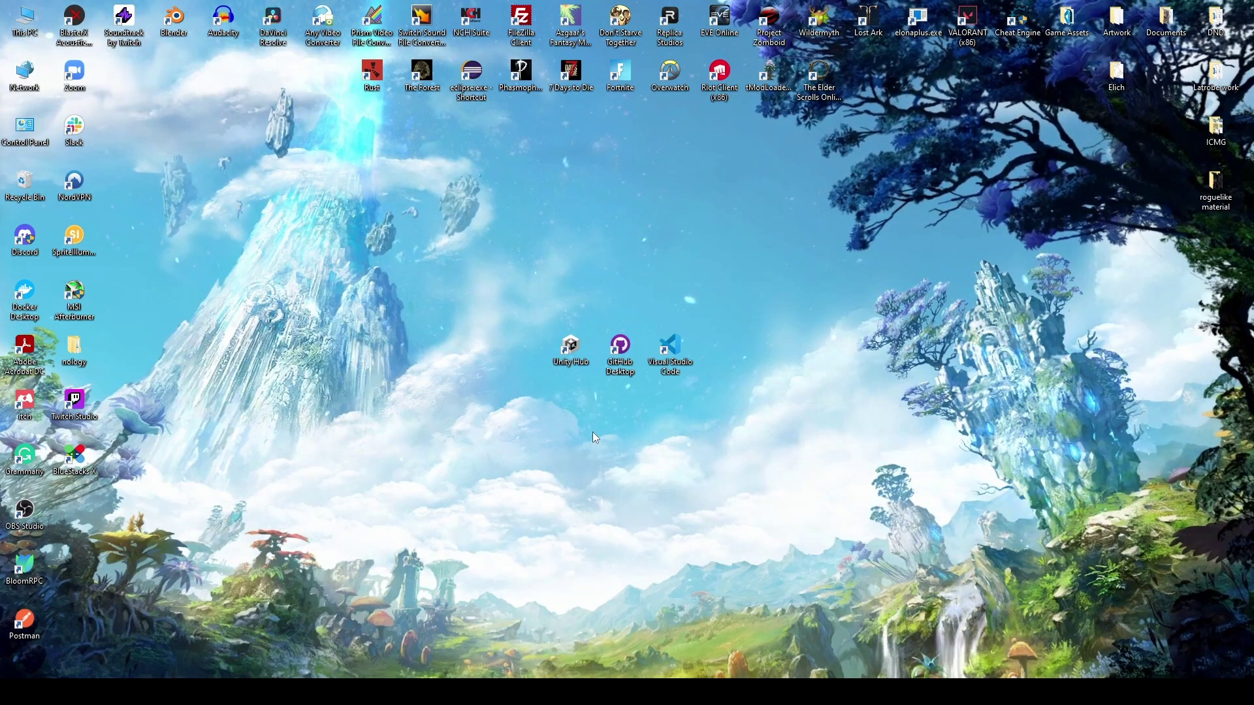
# Launch Unity Hub from its desktop shortcut to show the Projects list.
pyautogui.doubleClick(571, 350)
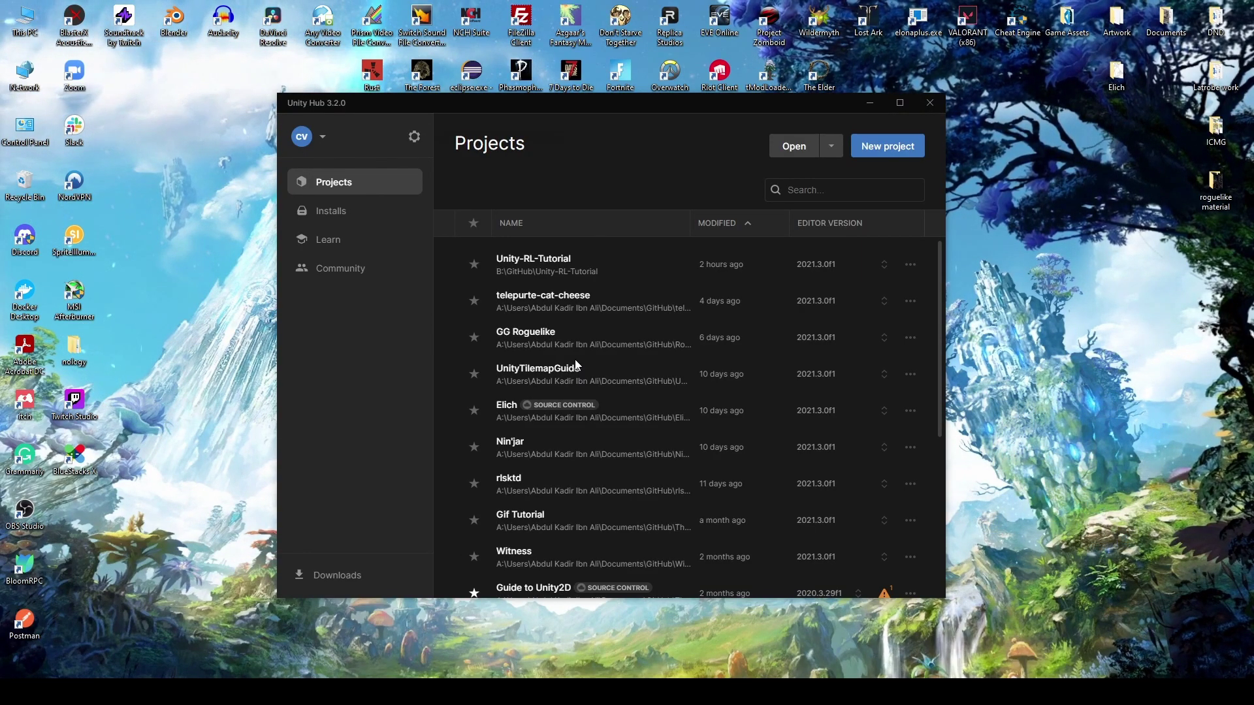
# Create a new project from the 2D template named 'Roguelike'.
pyautogui.click(872, 150)
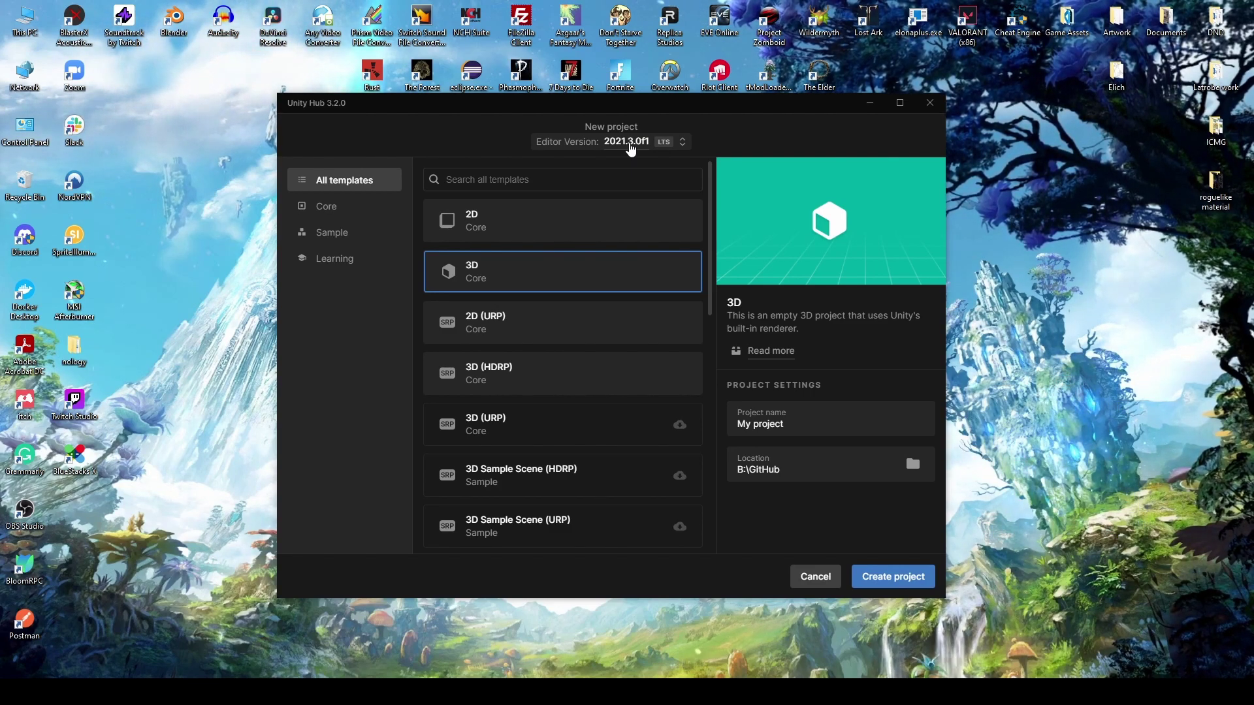
pyautogui.click(522, 219)
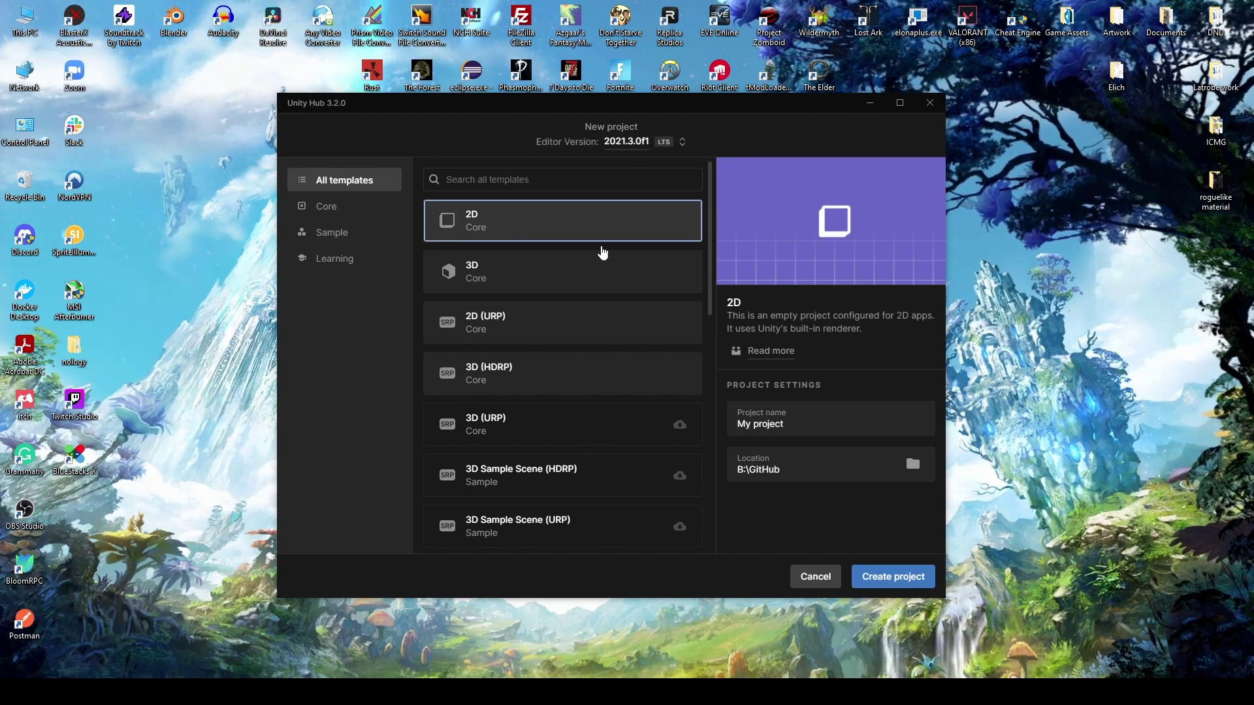
pyautogui.click(757, 426)
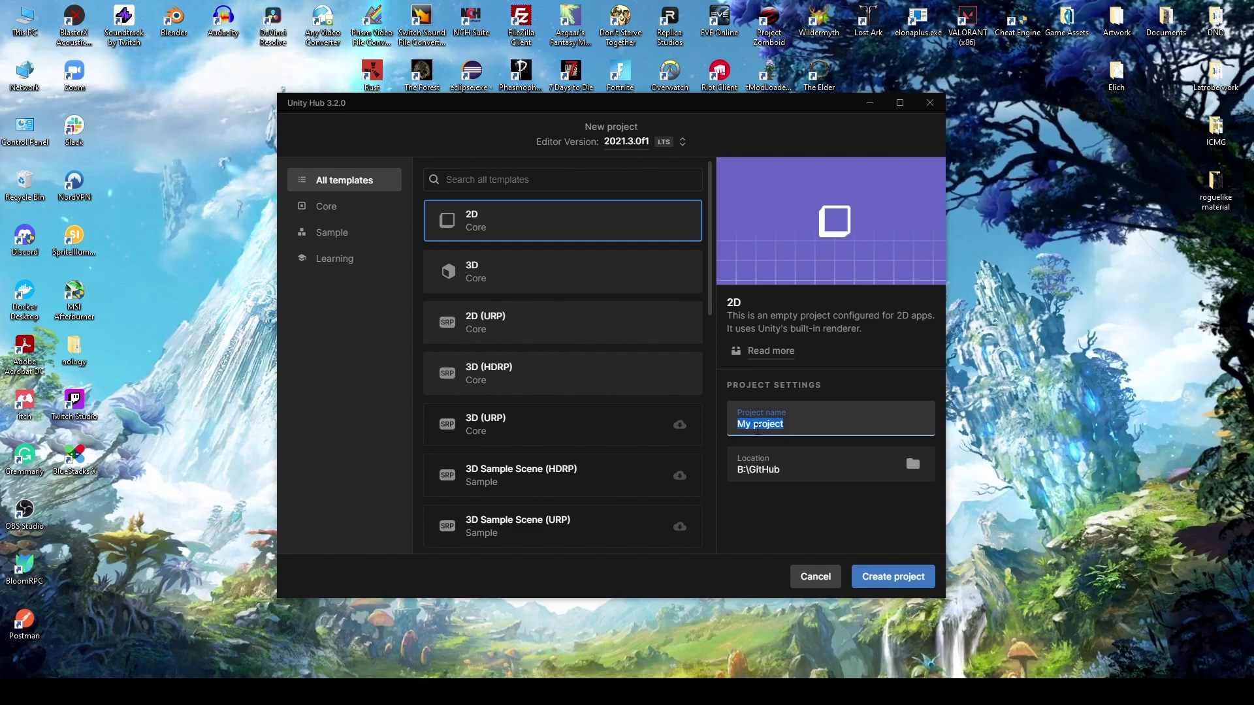
pyautogui.write('Roguelike')
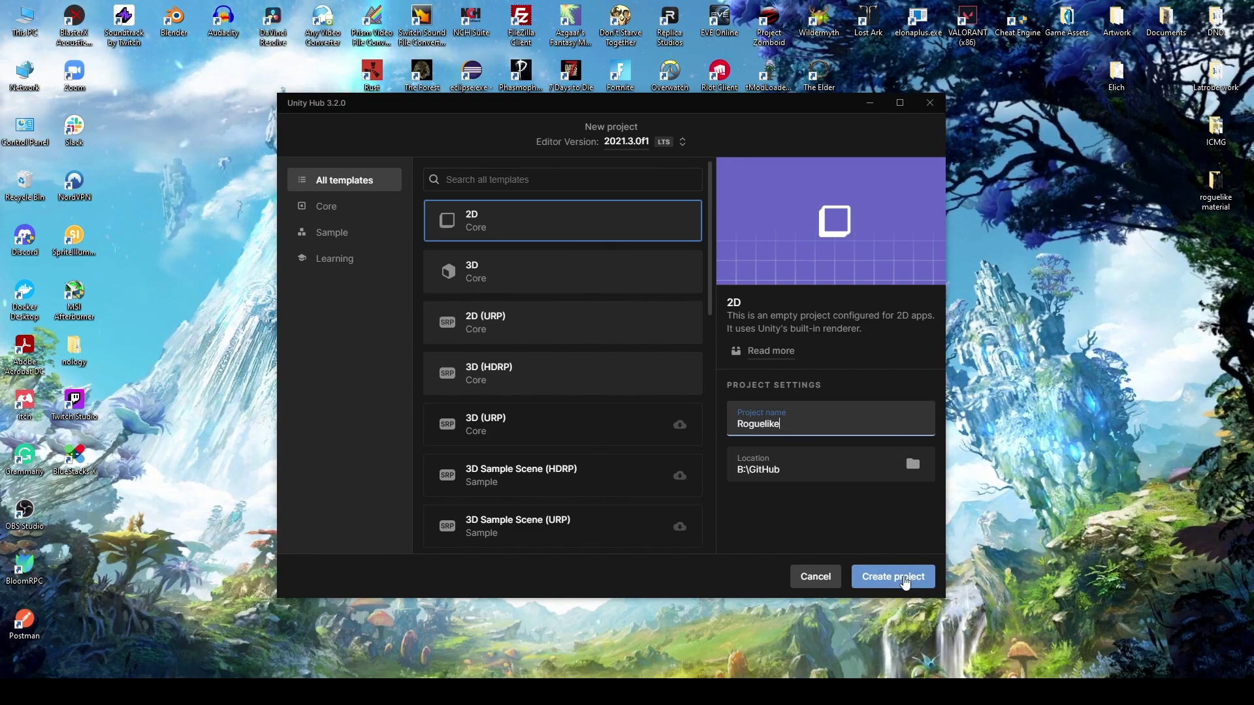
pyautogui.click(905, 583)
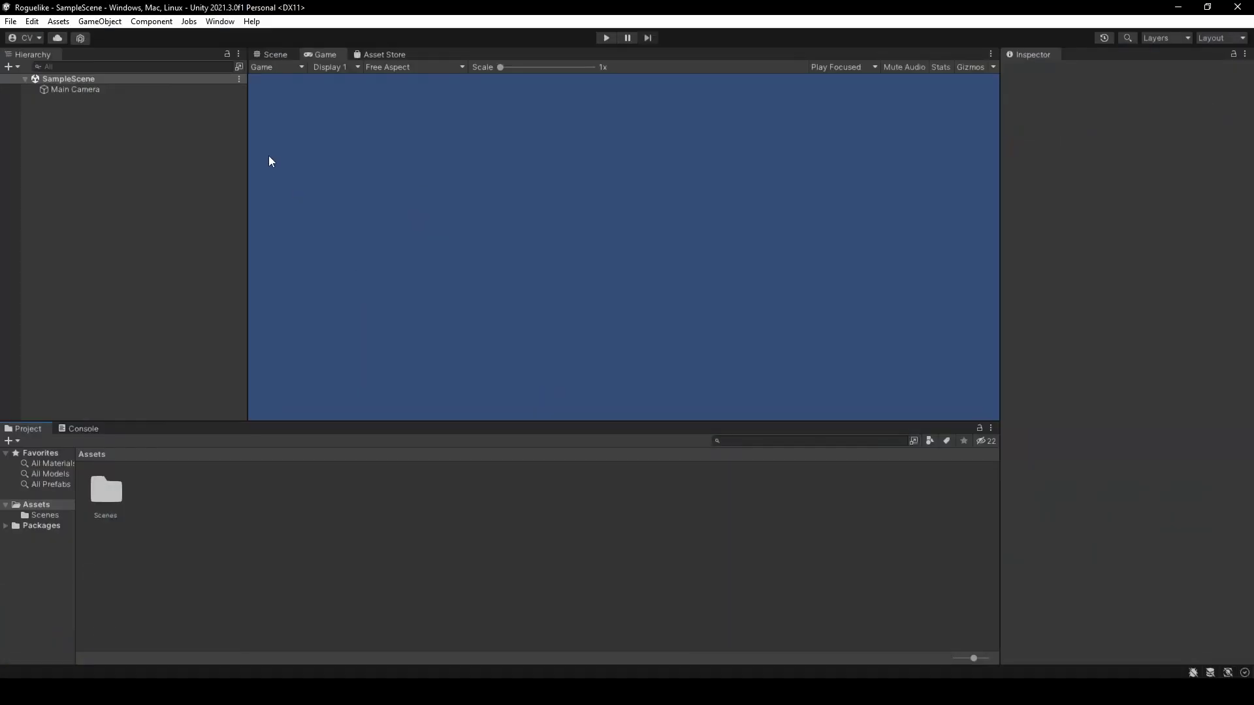
# Install Input System from the Unity Registry in Package Manager and enable the new input backends.
pyautogui.click(228, 23)
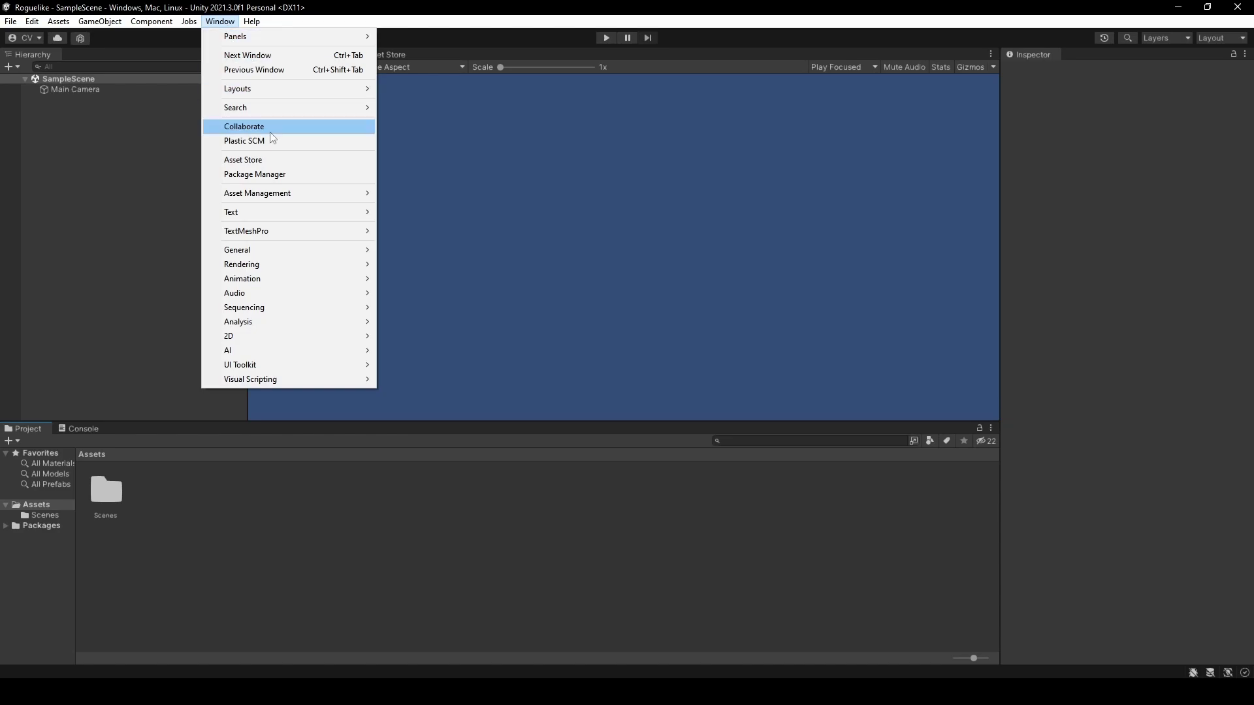
pyautogui.click(281, 176)
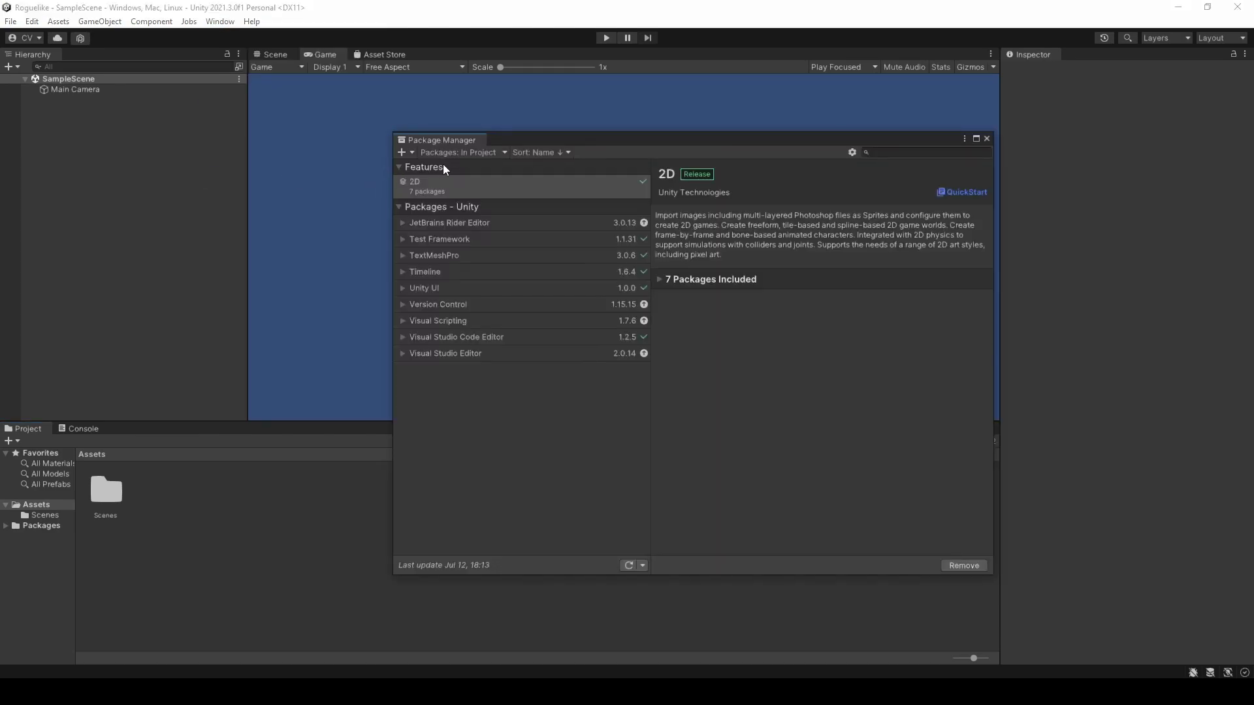
pyautogui.click(458, 154)
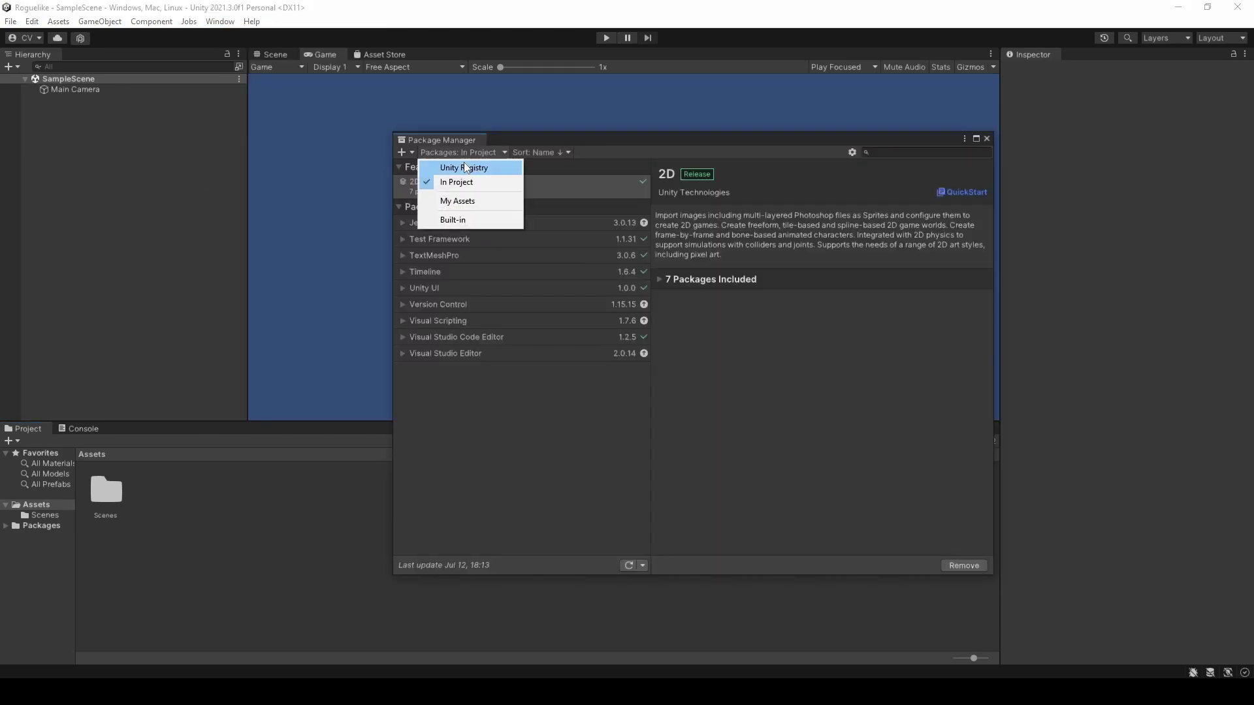
pyautogui.click(471, 168)
pyautogui.scroll(-15, 506, 222)
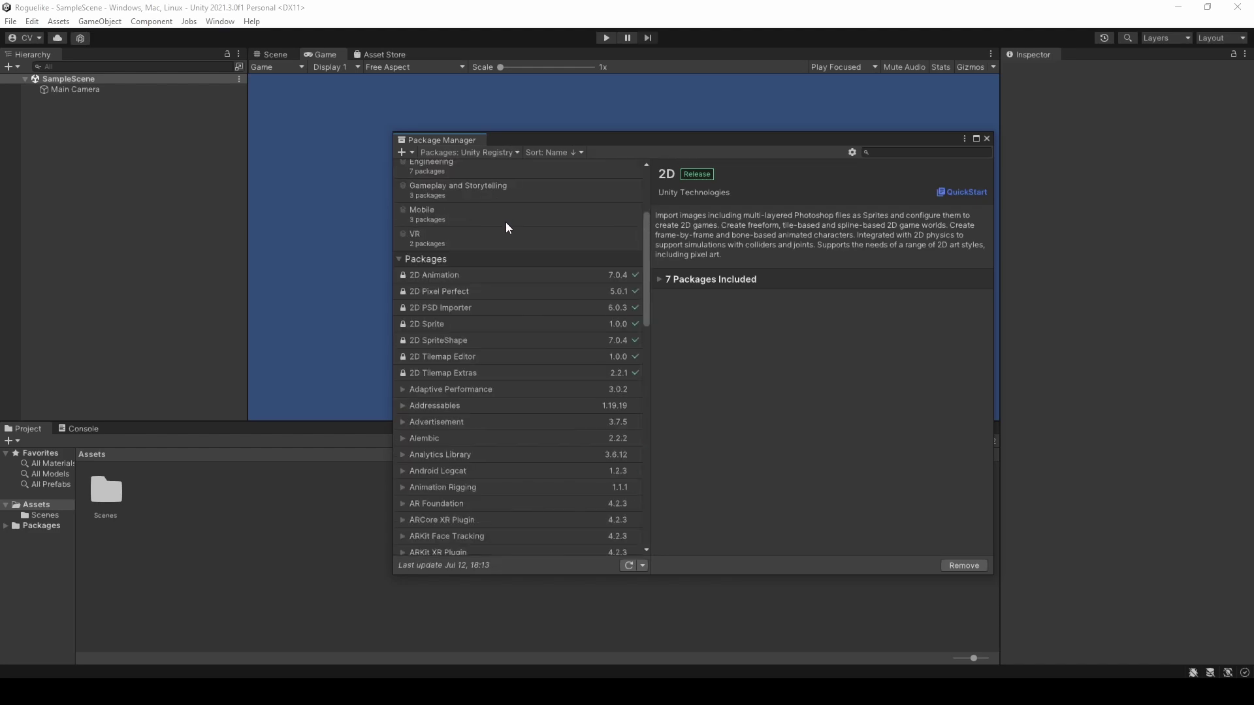
pyautogui.click(474, 453)
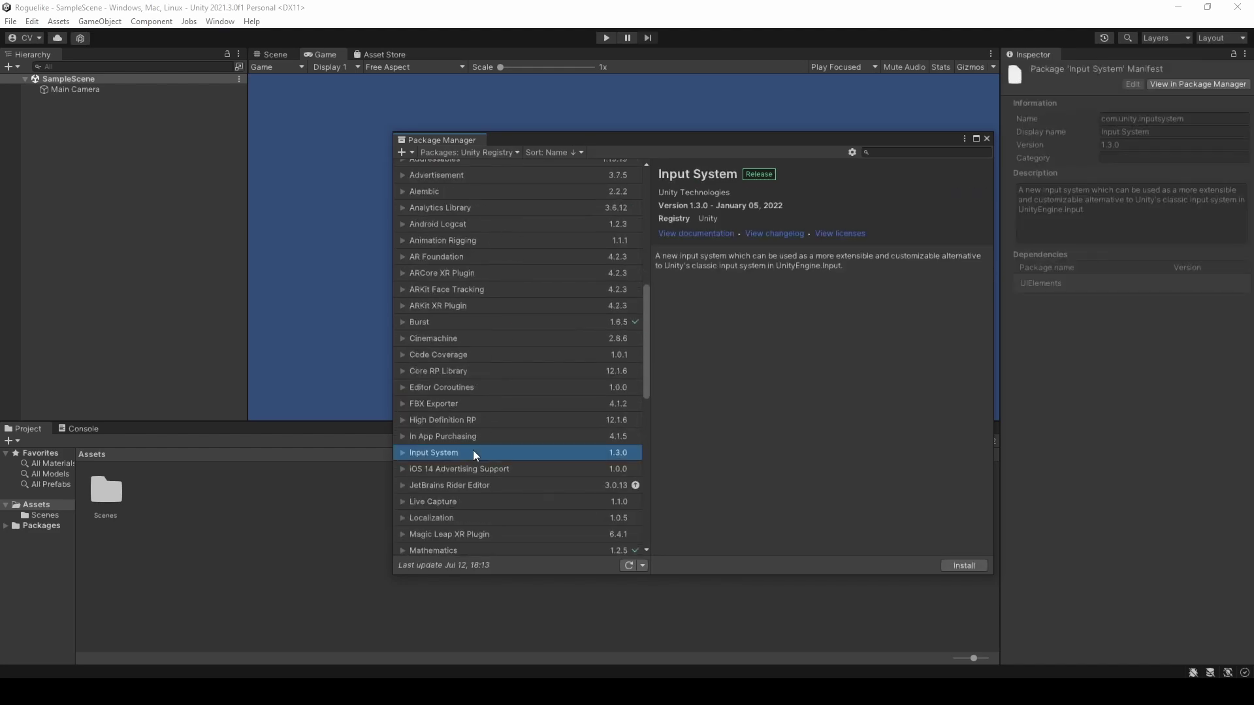
pyautogui.click(963, 566)
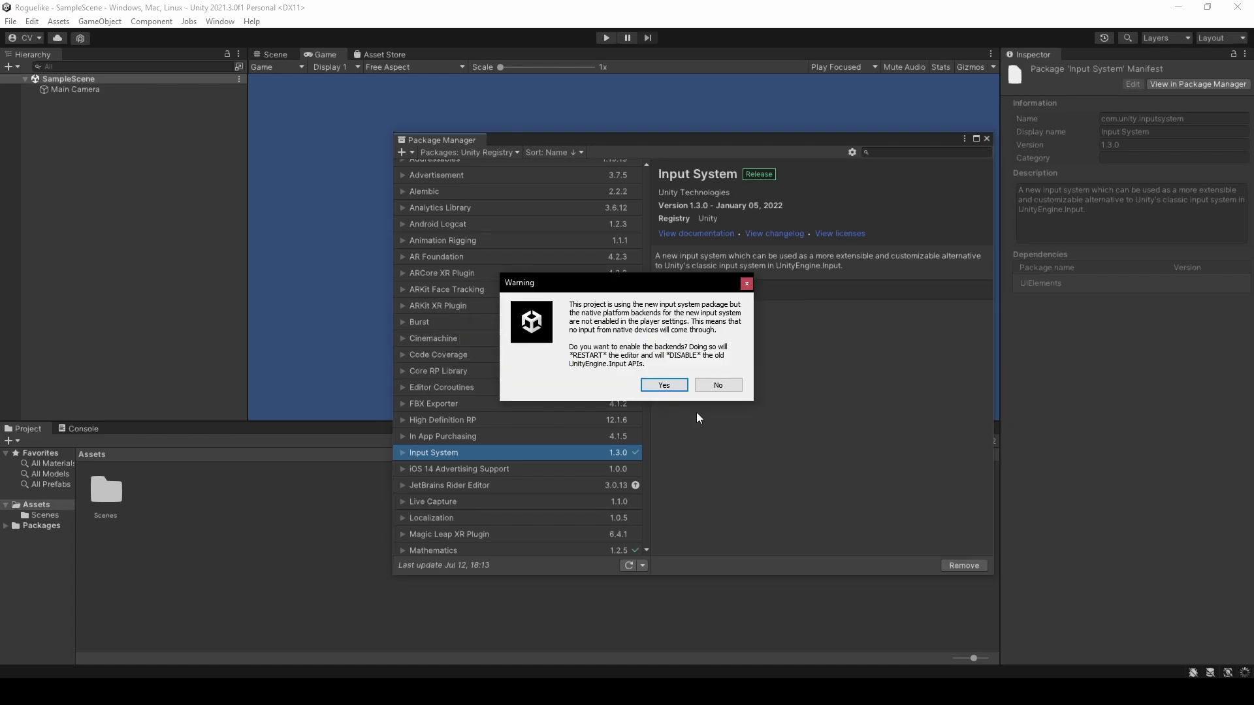
pyautogui.click(673, 391)
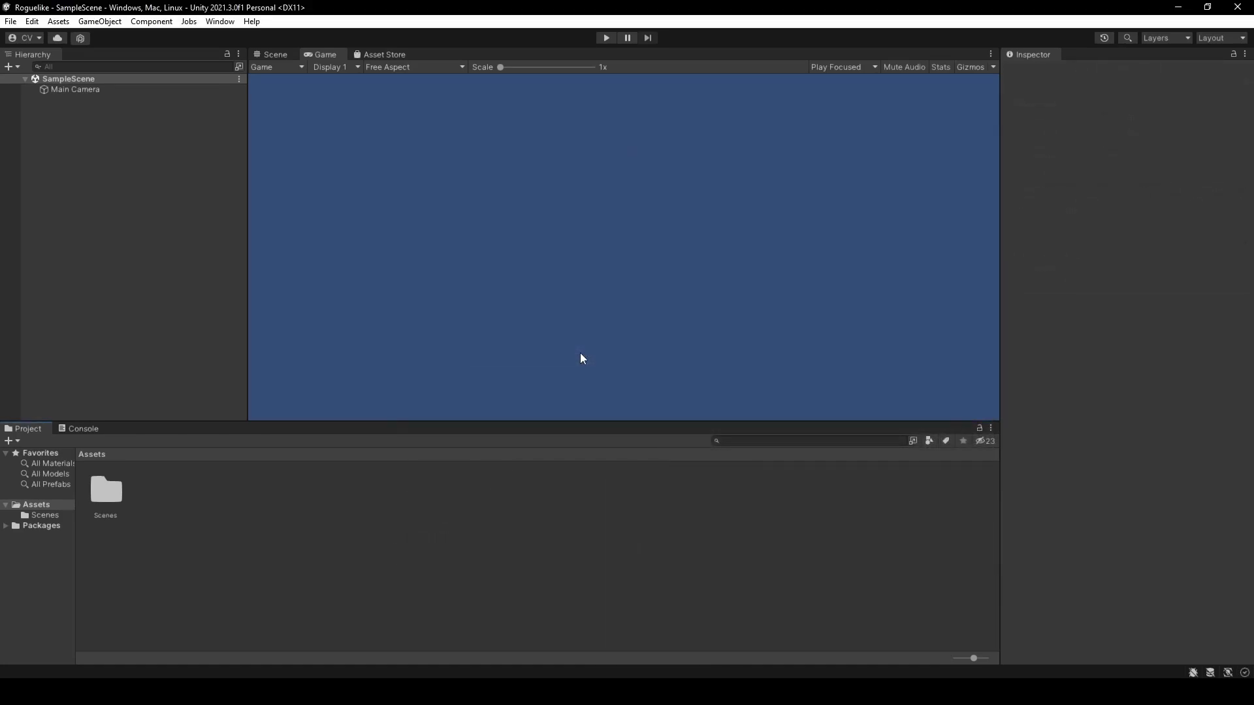
# Create a new C# script in the Assets folder named 'GameManager'.
pyautogui.rightClick(403, 526)
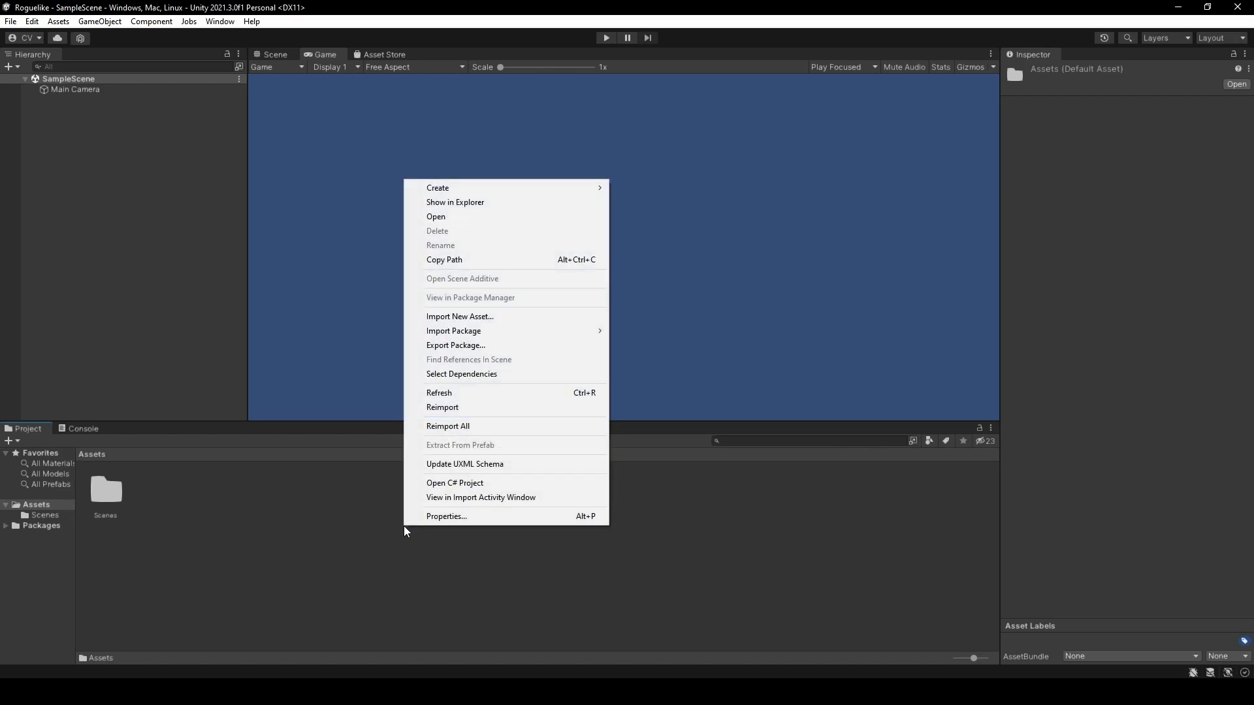
pyautogui.moveTo(499, 190)
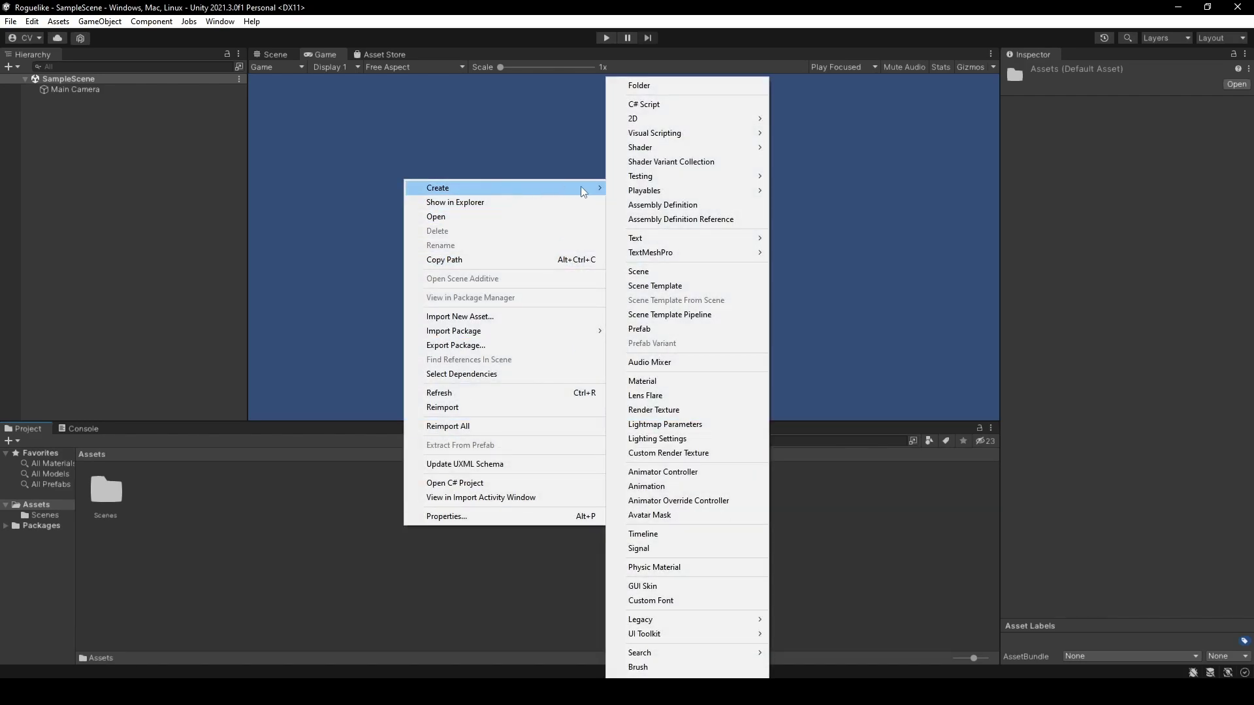
pyautogui.click(667, 110)
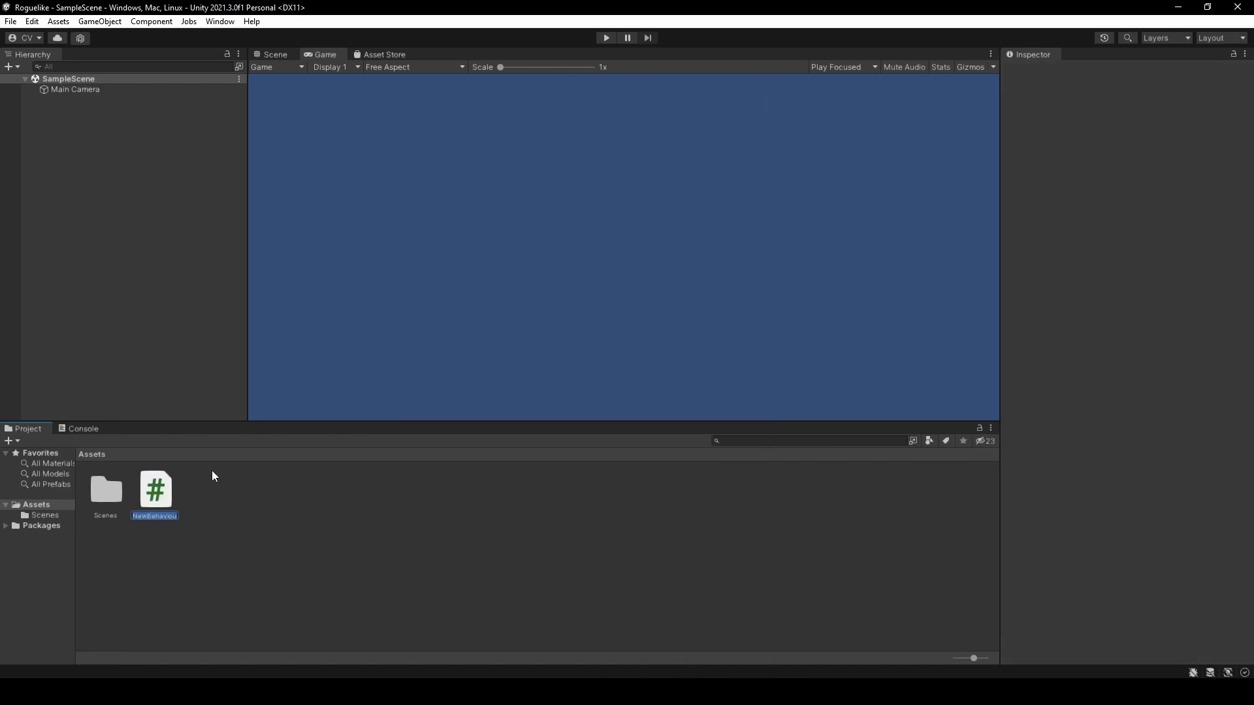
pyautogui.press('BackSpace')
pyautogui.write('GameManager')
pyautogui.press('Return')
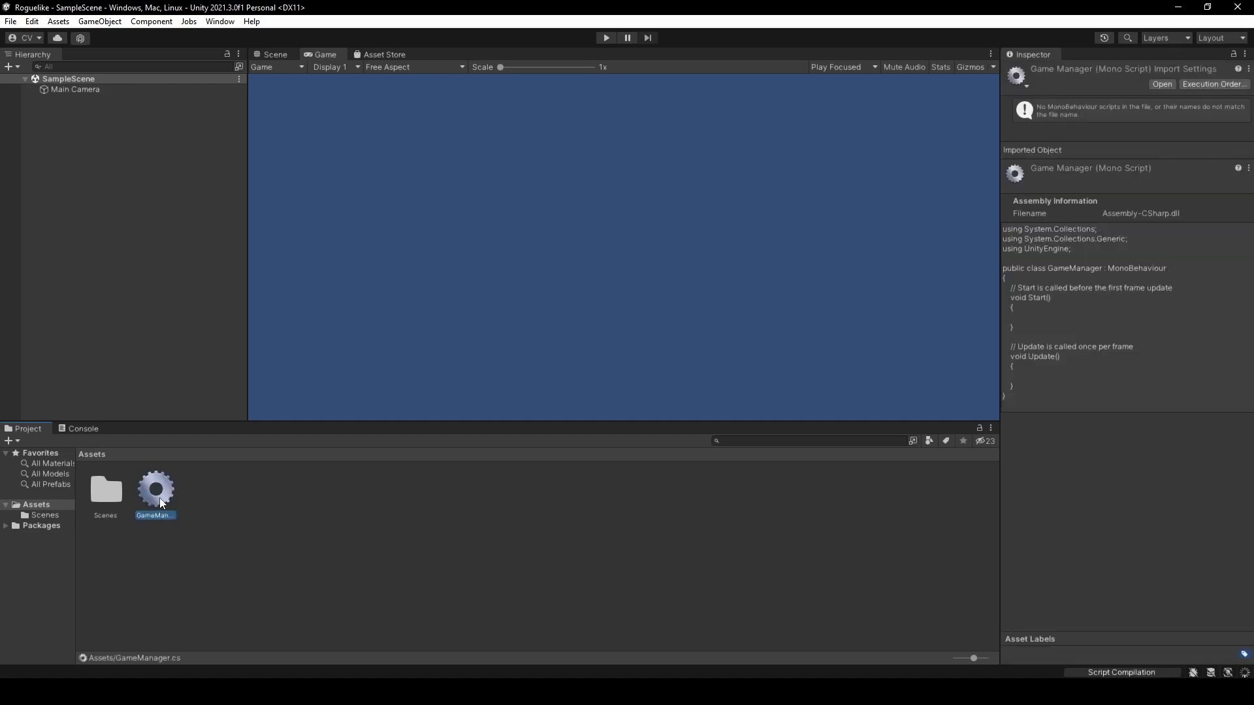
# Open GameManager.cs and add the field 'public static GameManager instance;'.
pyautogui.doubleClick(161, 503)
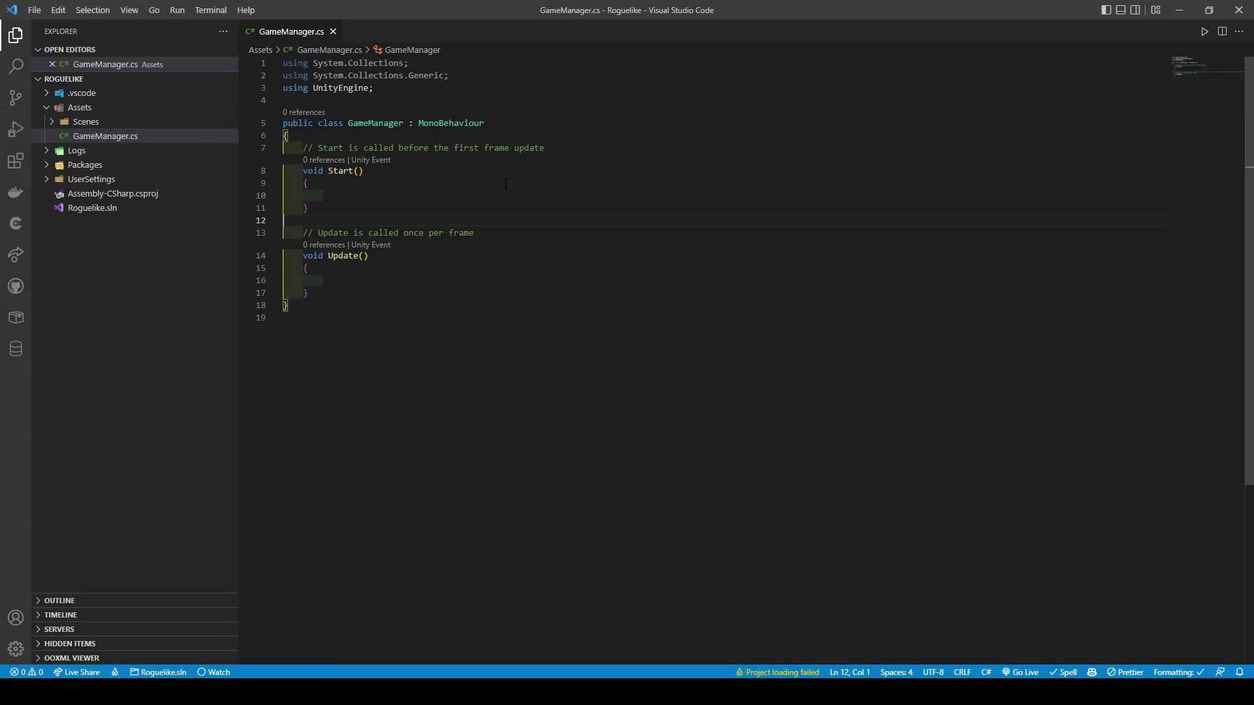
pyautogui.click(486, 136)
pyautogui.press('Return')
pyautogui.write('public static GameManager instance;')
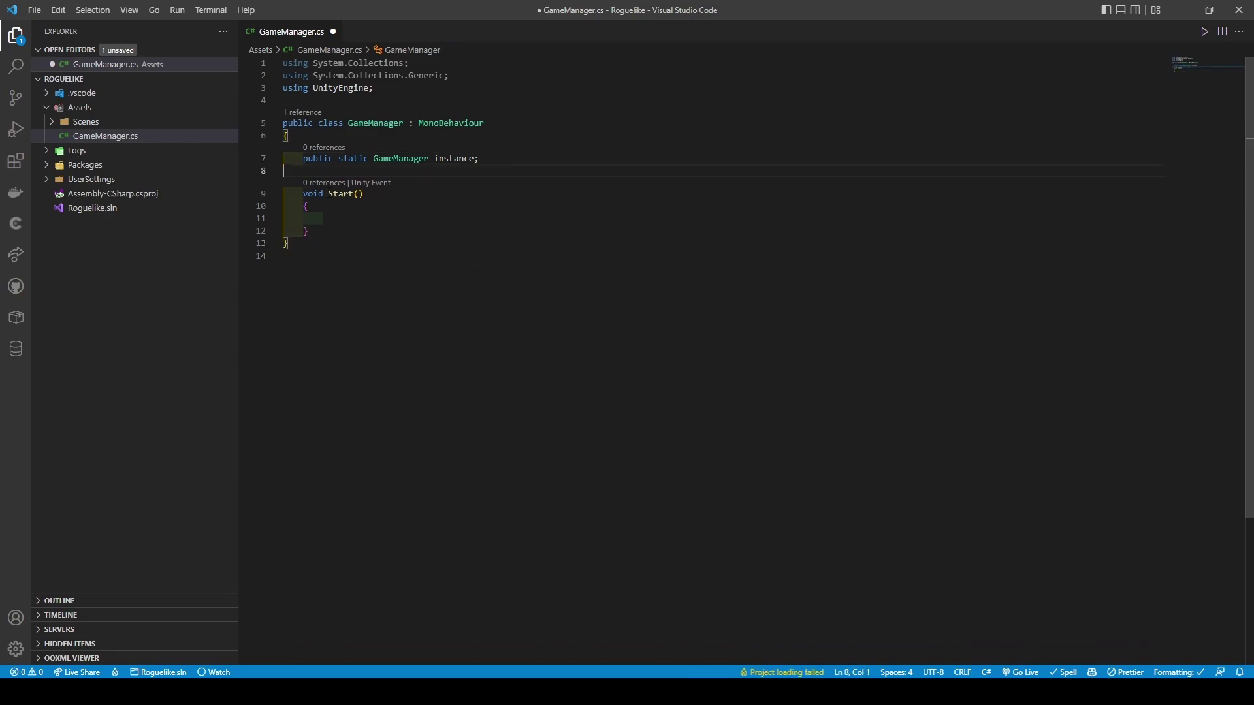
# Replace Start and Update with an Awake method holding the singleton if/else Destroy check.
pyautogui.write('Awake')
pyautogui.press('Return')
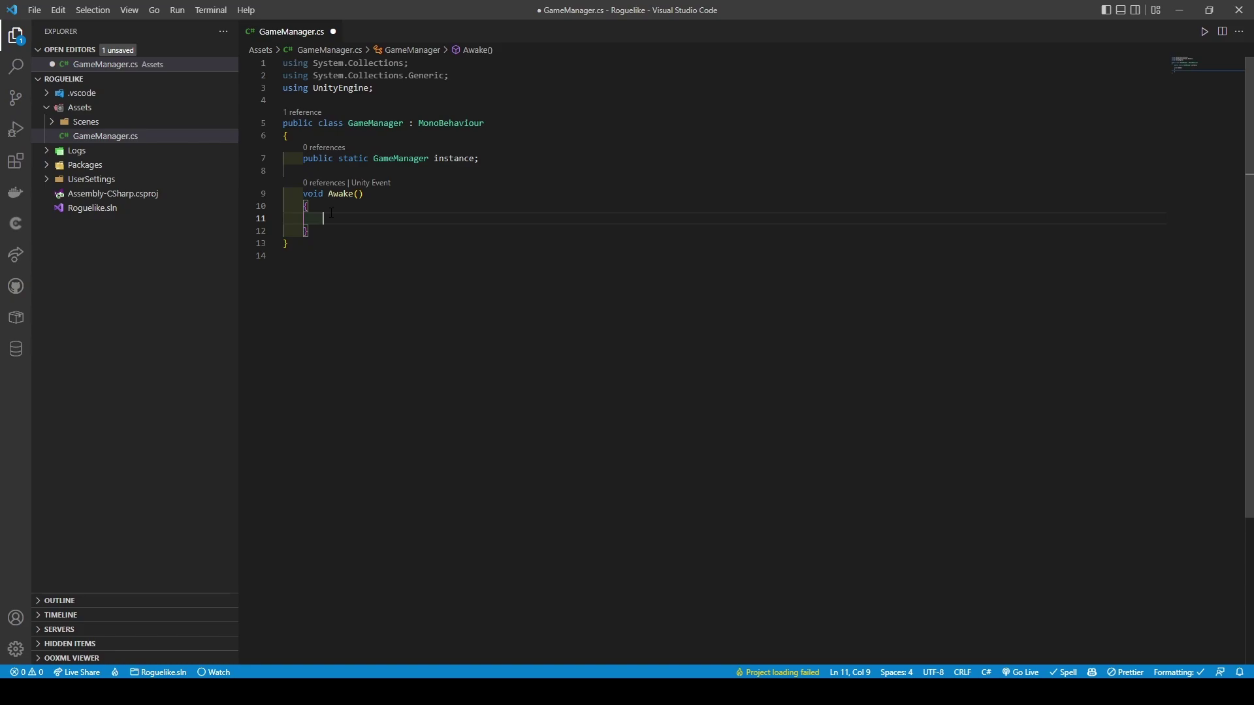
pyautogui.write('if (instance == null)         {             instance = this;         }         else         {             Destroy(gameObject);         }')
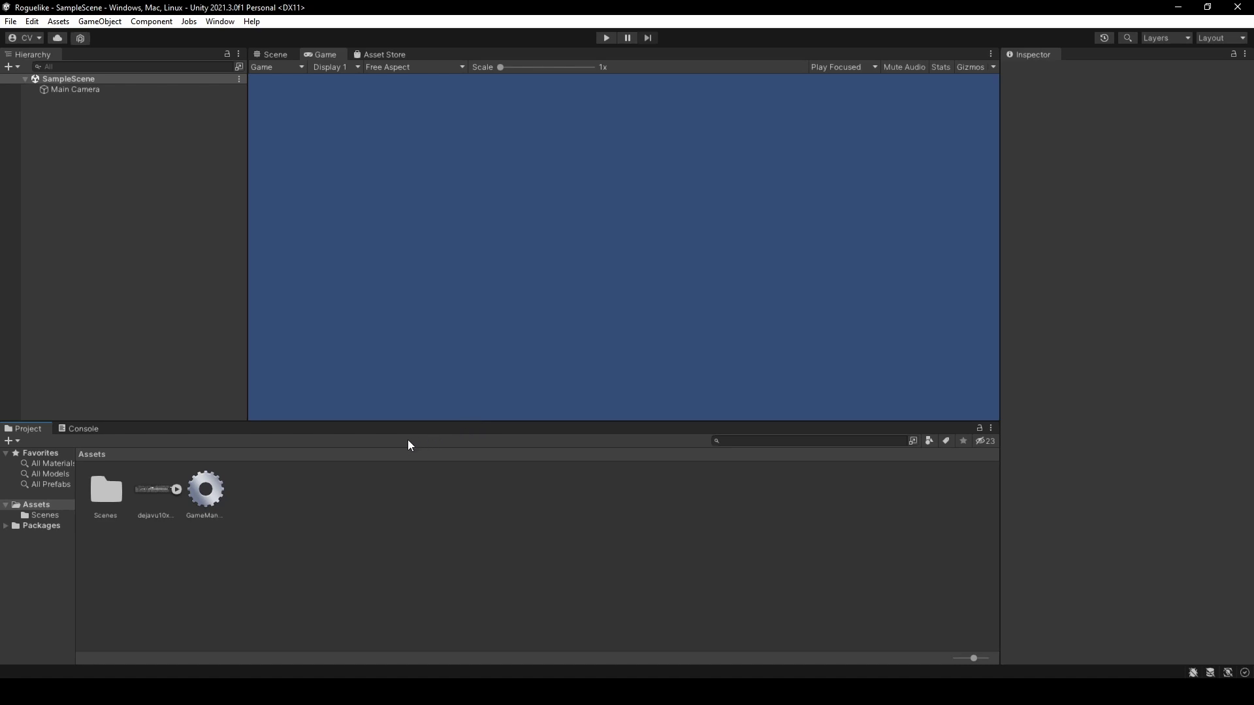
# Set dejavu10x10 texture to Multiple sprites, 10 PPU, Point filter, 512 max size, High Quality compression.
pyautogui.click(166, 497)
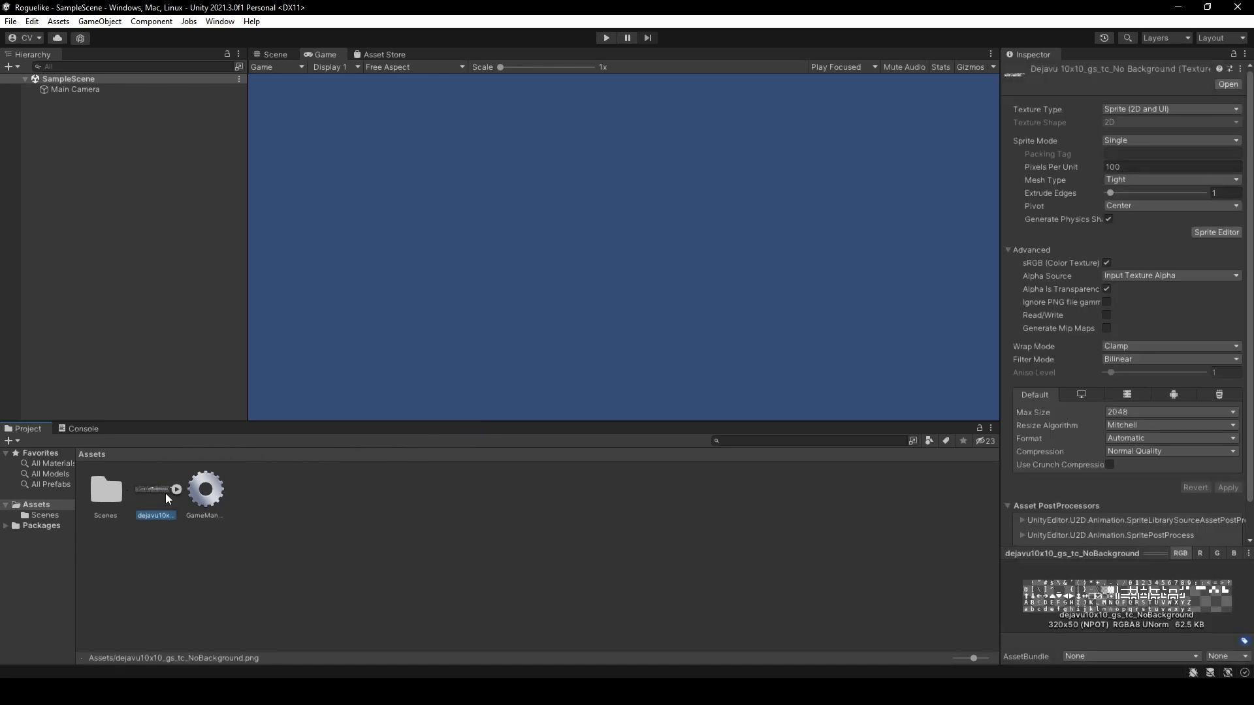
pyautogui.click(1181, 143)
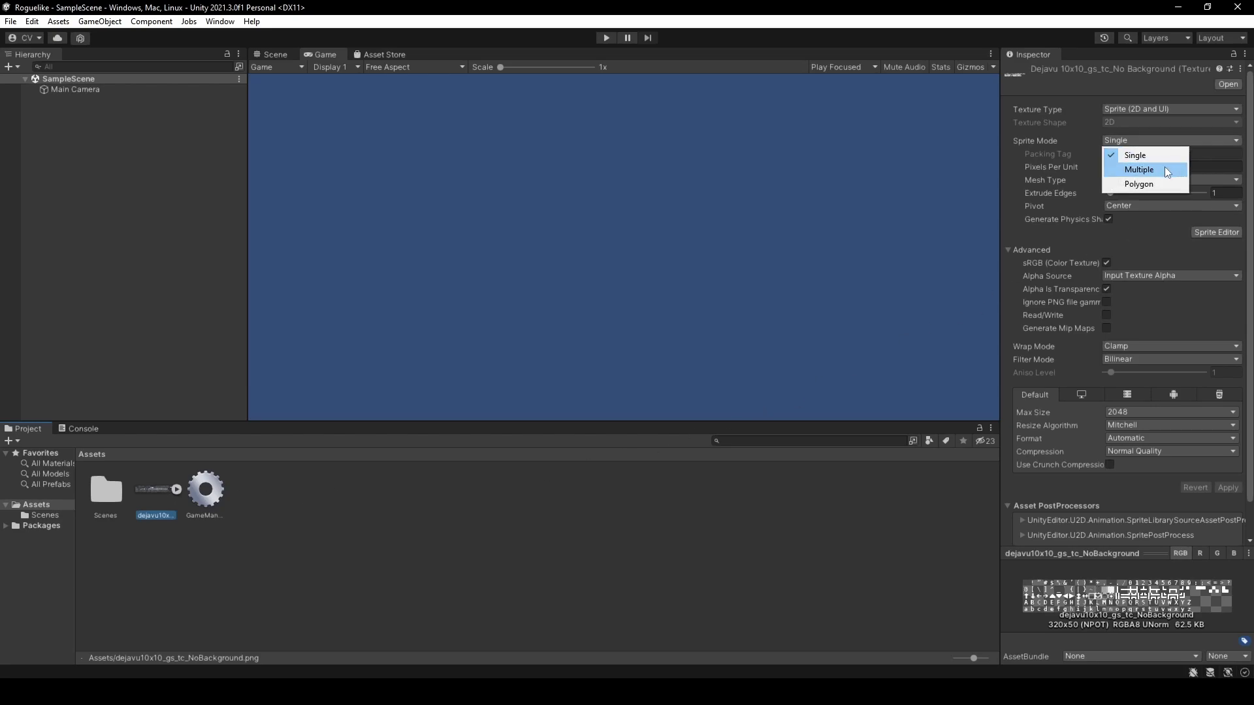
pyautogui.click(1165, 168)
pyautogui.click(1133, 168)
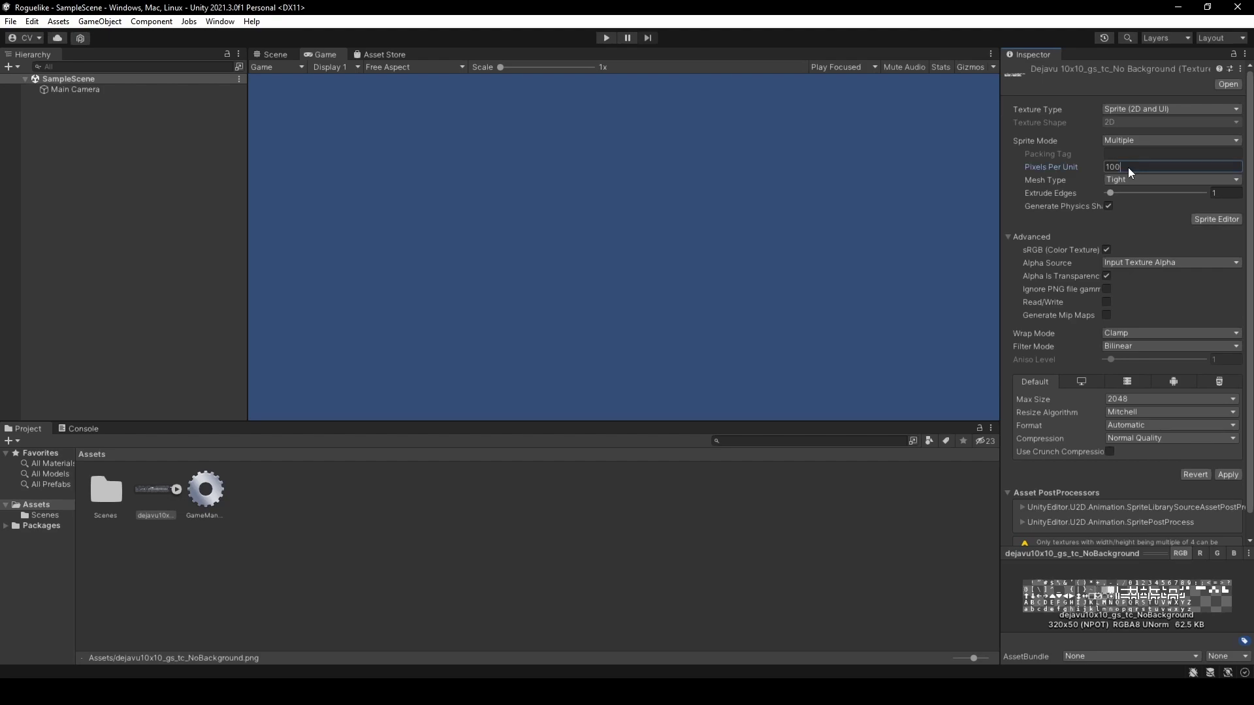
pyautogui.press('BackSpace')
pyautogui.click(1137, 344)
pyautogui.click(1143, 358)
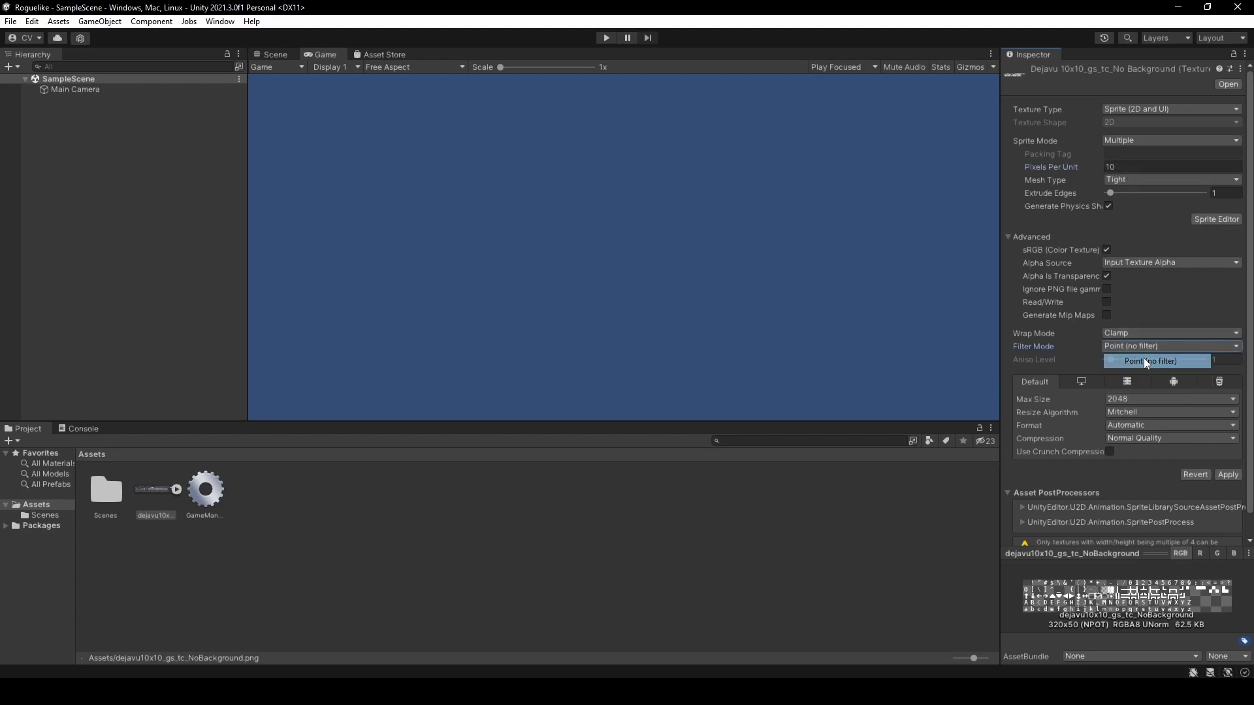
pyautogui.click(1144, 400)
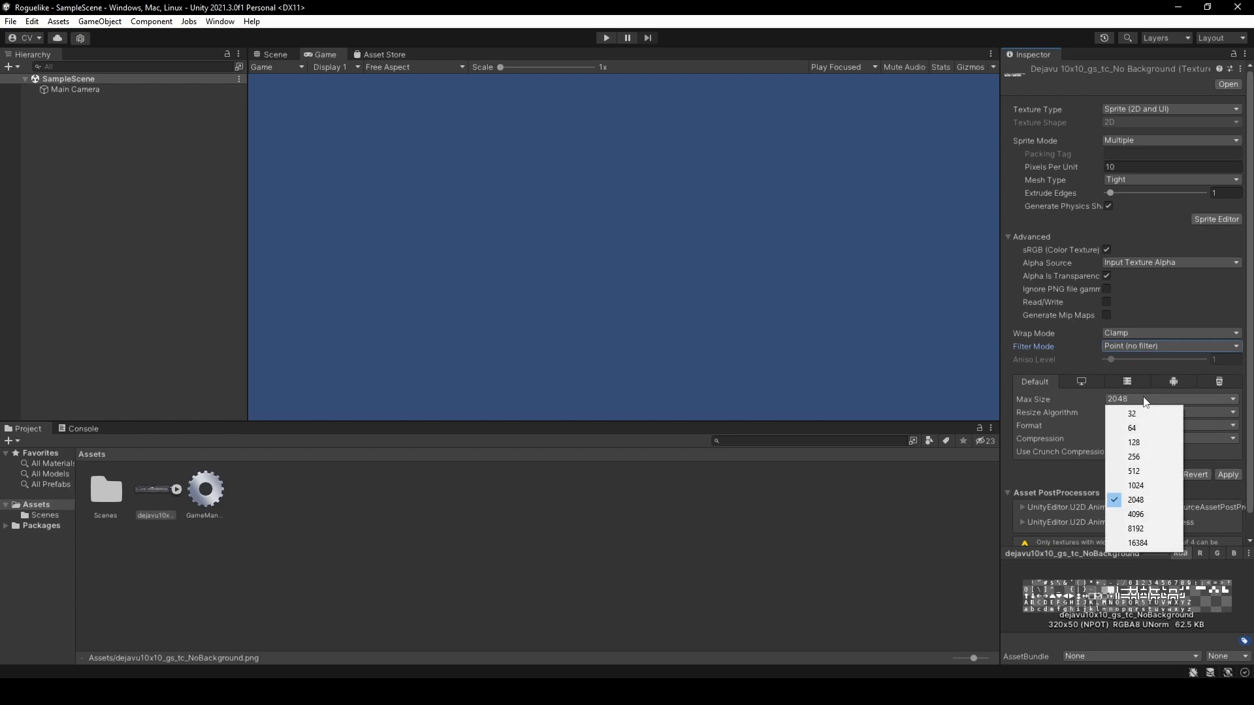
pyautogui.click(1151, 470)
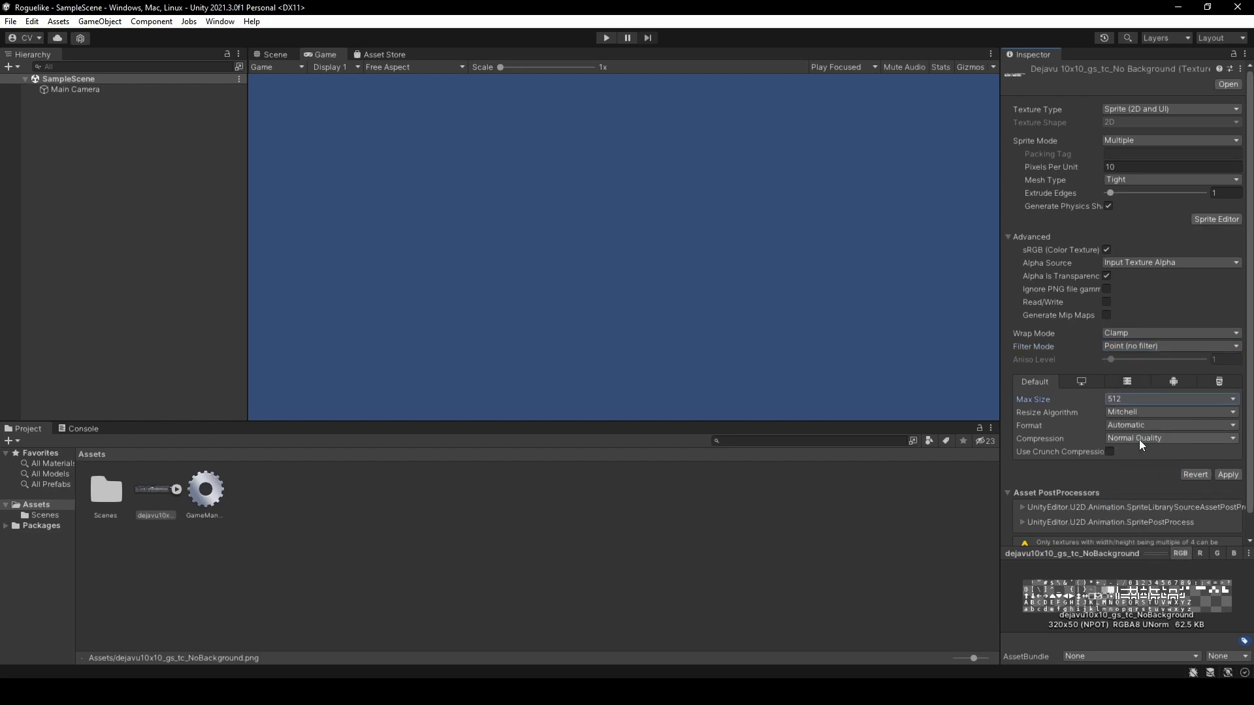
pyautogui.click(1138, 437)
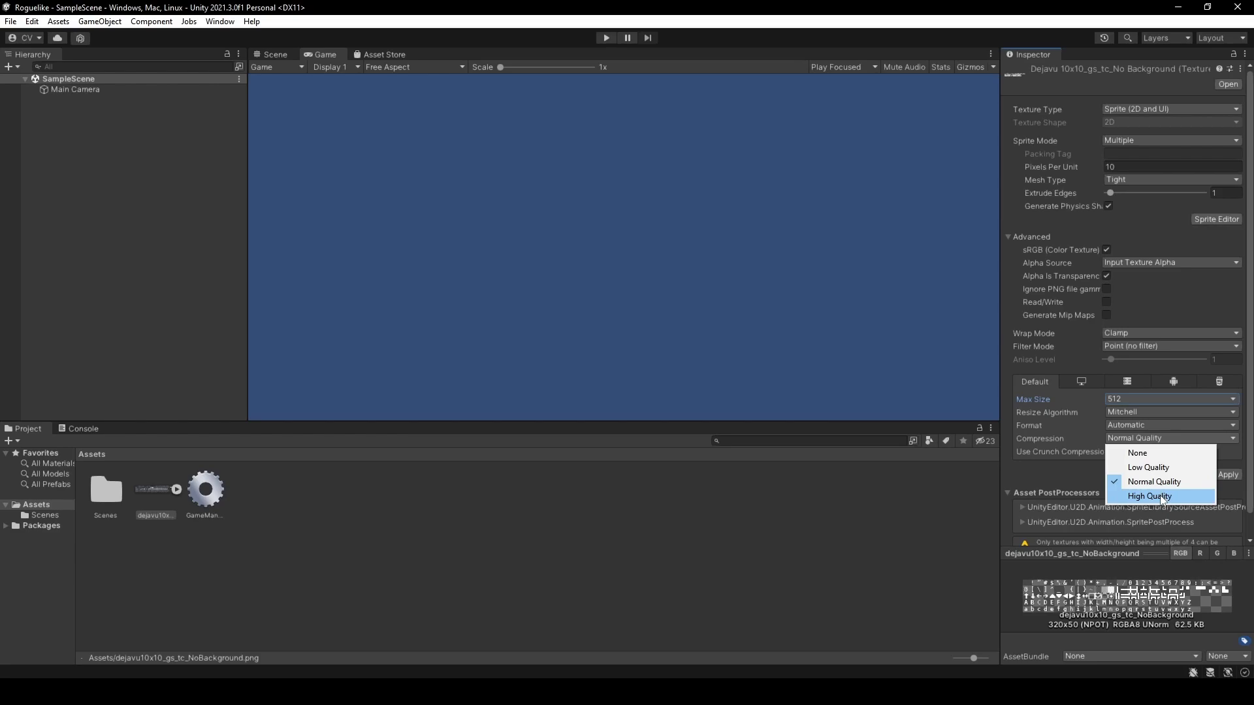
pyautogui.click(1162, 497)
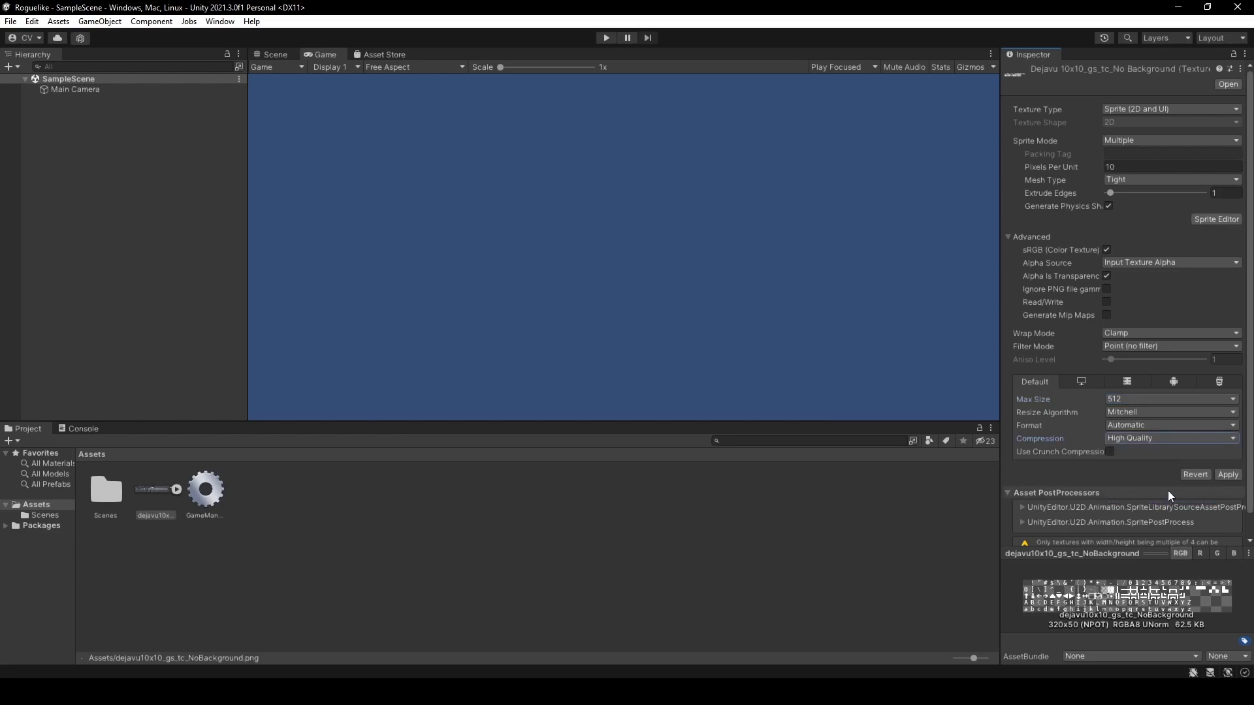
pyautogui.click(1227, 475)
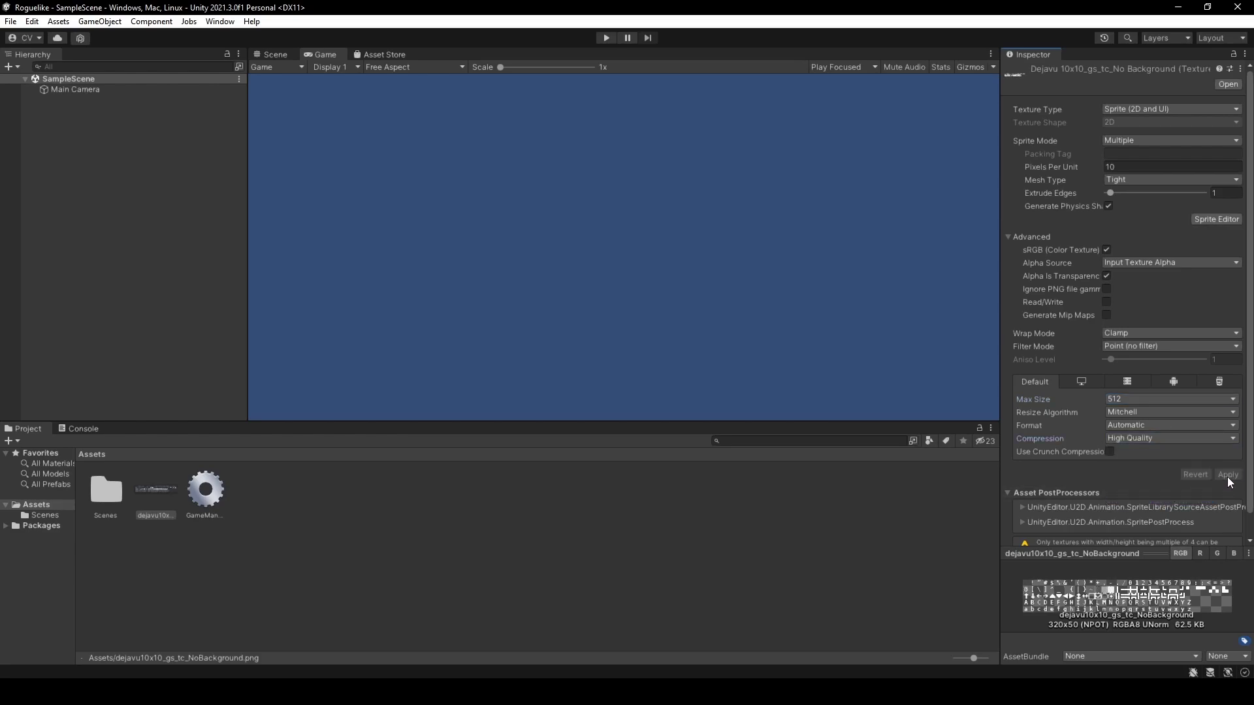
# Slice the font sheet in the Sprite Editor by 10×10 cell size and apply.
pyautogui.click(1213, 221)
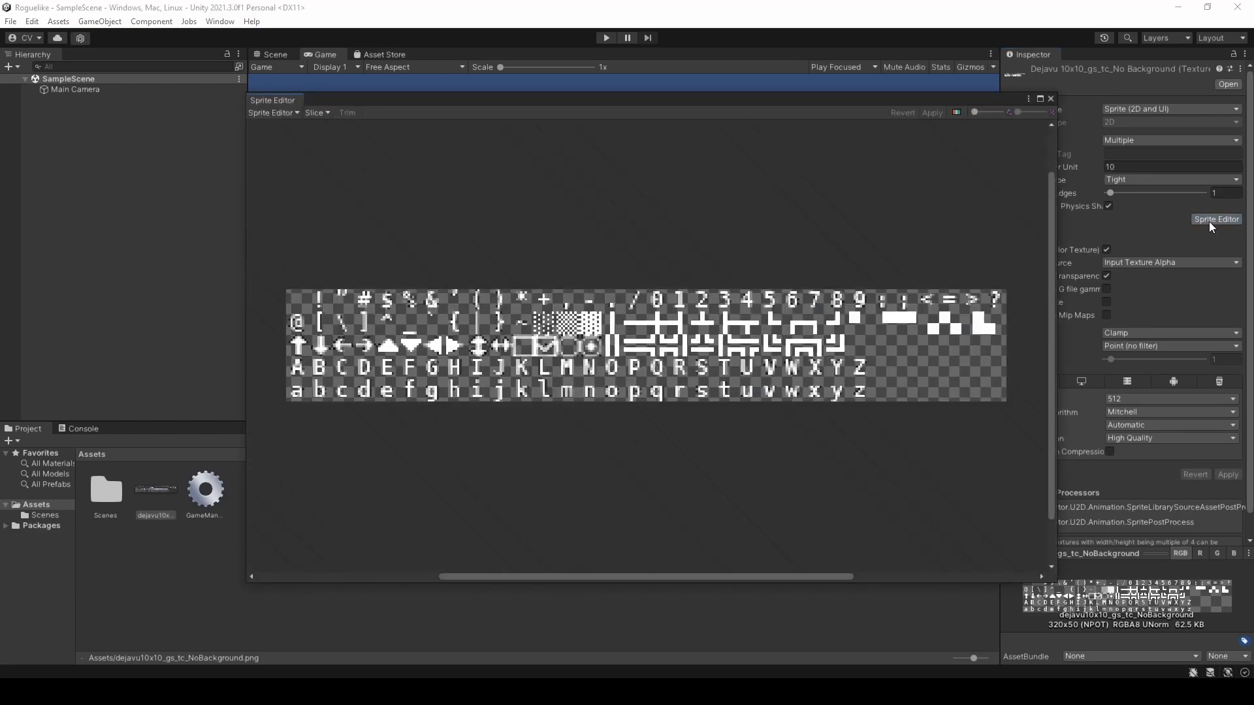
pyautogui.click(319, 113)
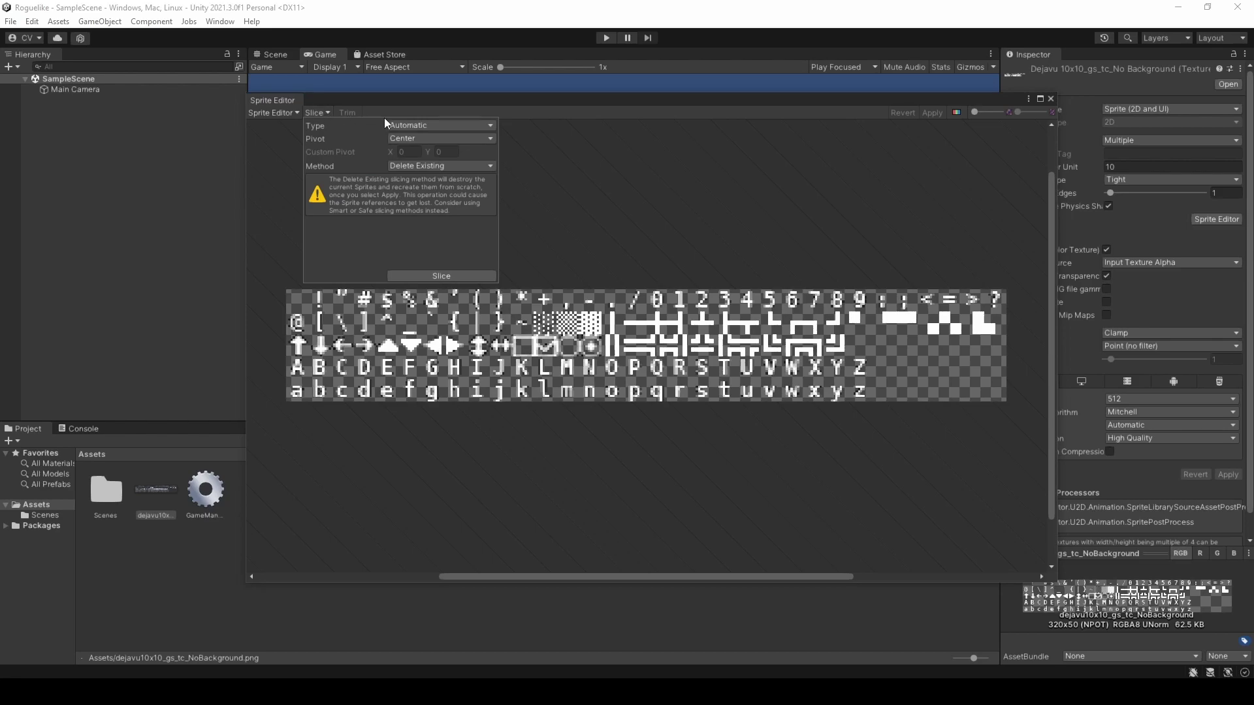
pyautogui.click(414, 124)
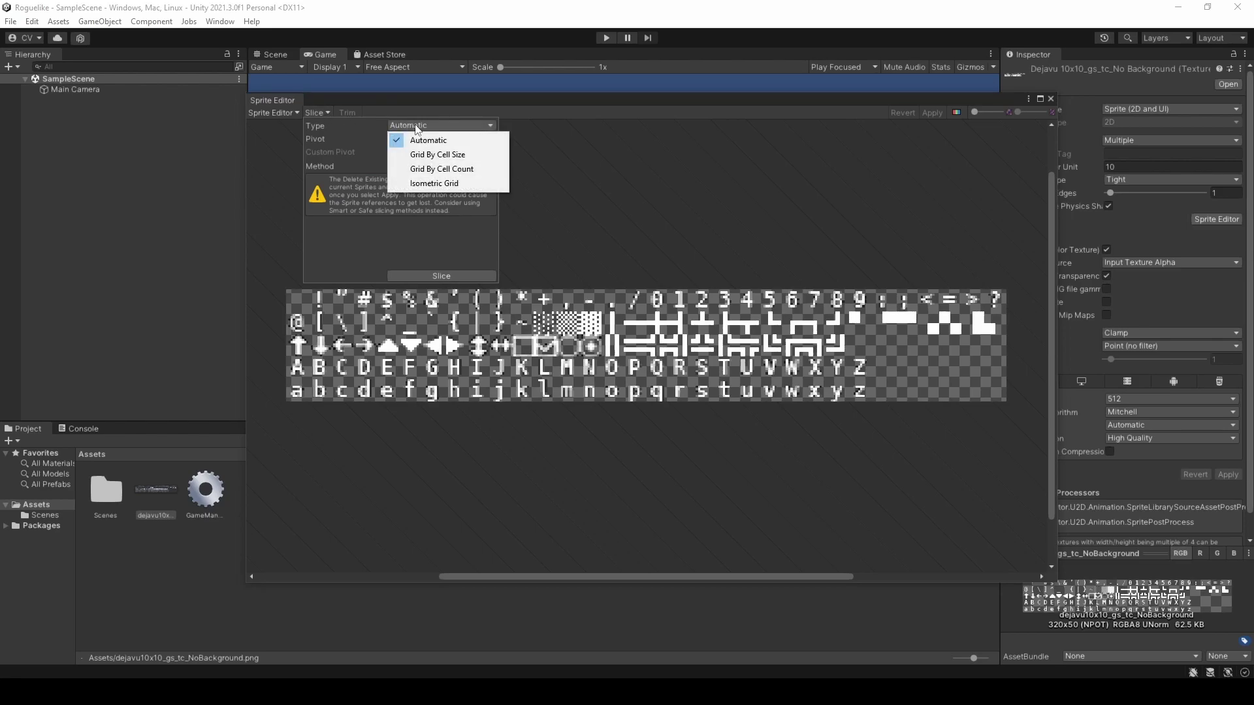
pyautogui.click(454, 155)
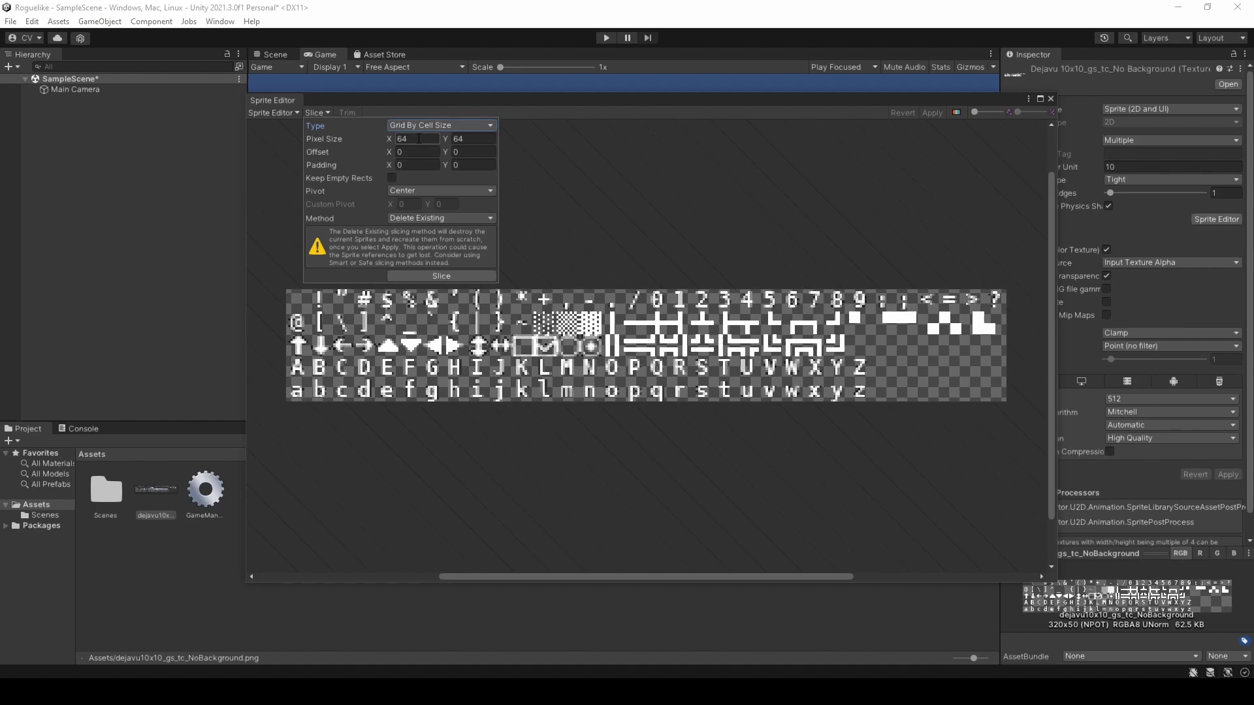
pyautogui.click(419, 139)
pyautogui.write('10')
pyautogui.press('Tab')
pyautogui.write('10')
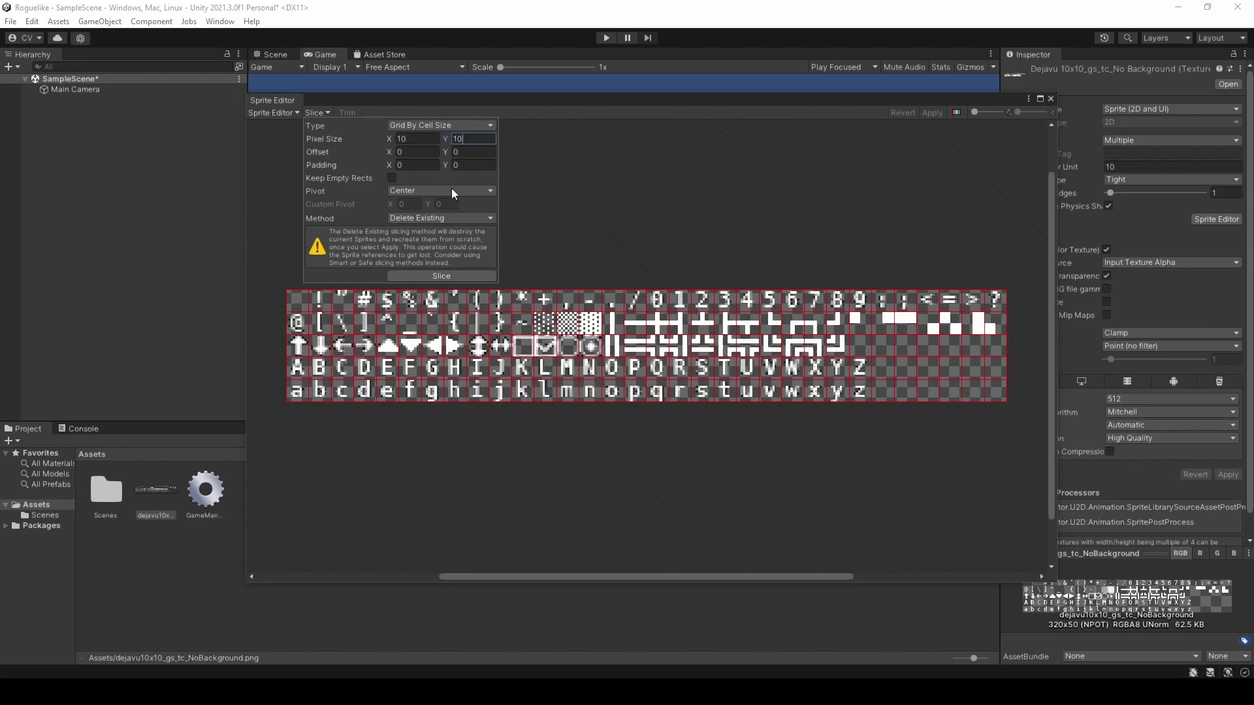
pyautogui.click(480, 274)
pyautogui.click(929, 114)
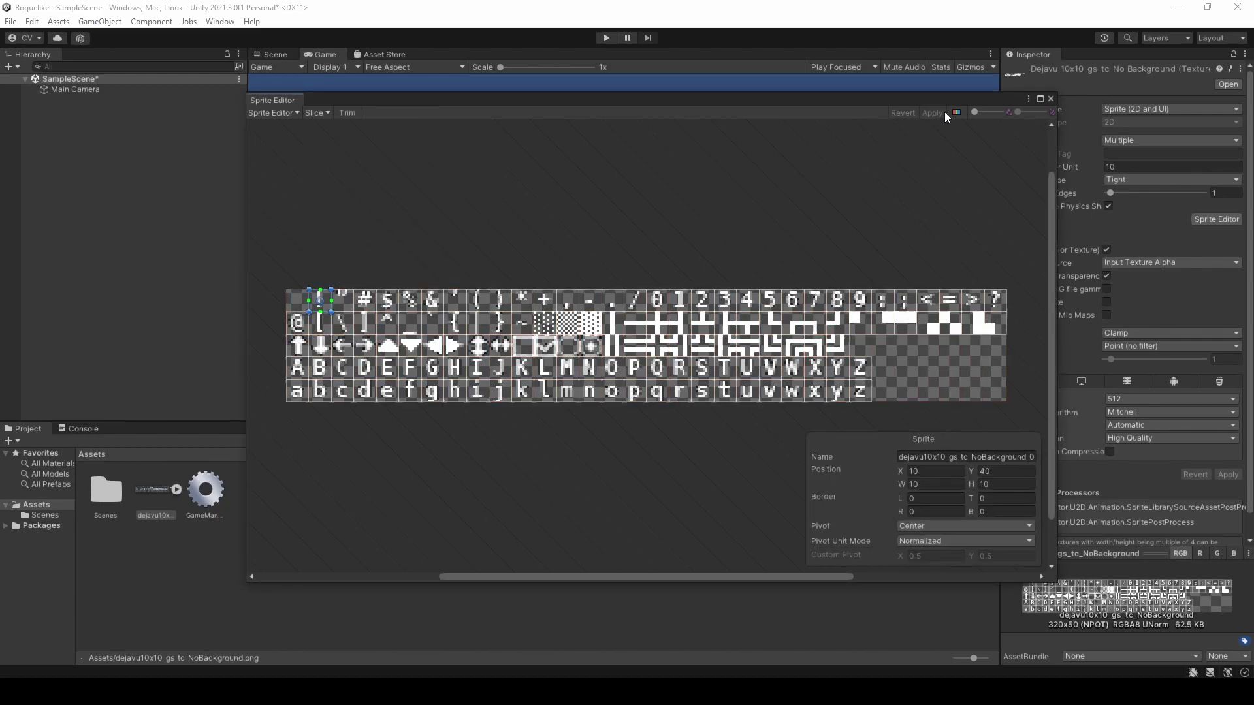
pyautogui.click(1050, 99)
pyautogui.click(541, 464)
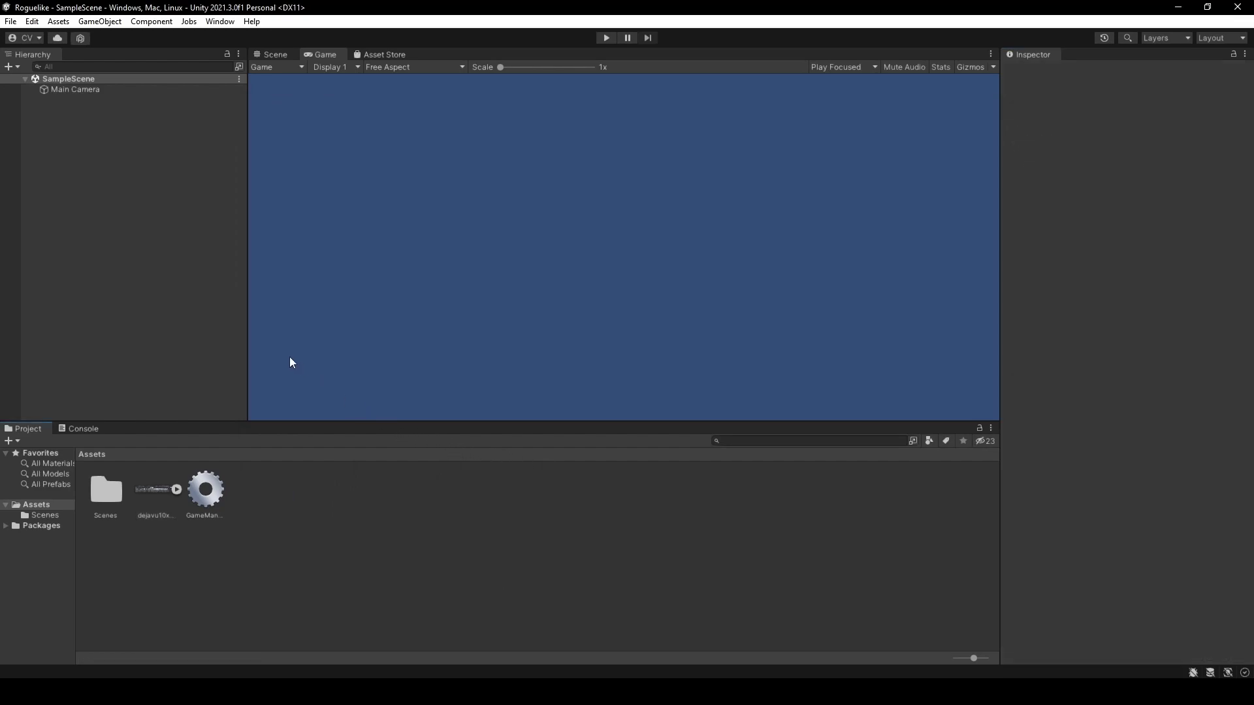
# Set the Main Camera's Size field to 10 in the Inspector.
pyautogui.click(102, 89)
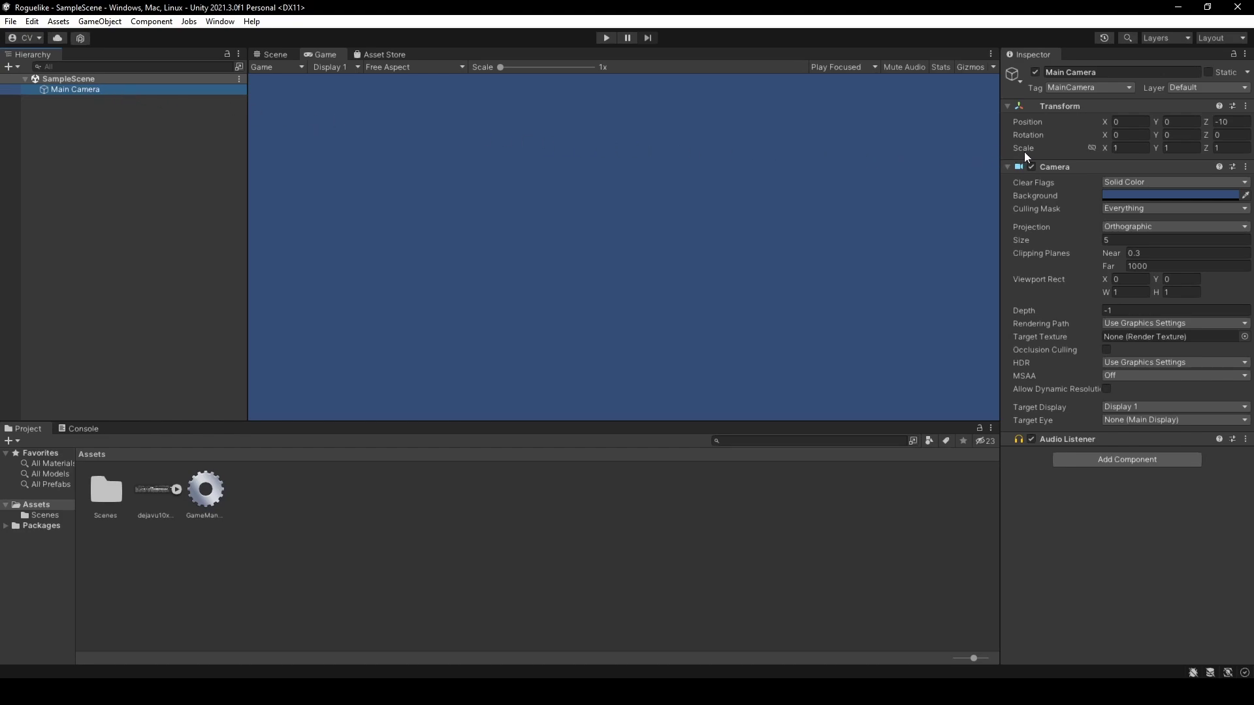
pyautogui.click(1110, 239)
pyautogui.write('10')
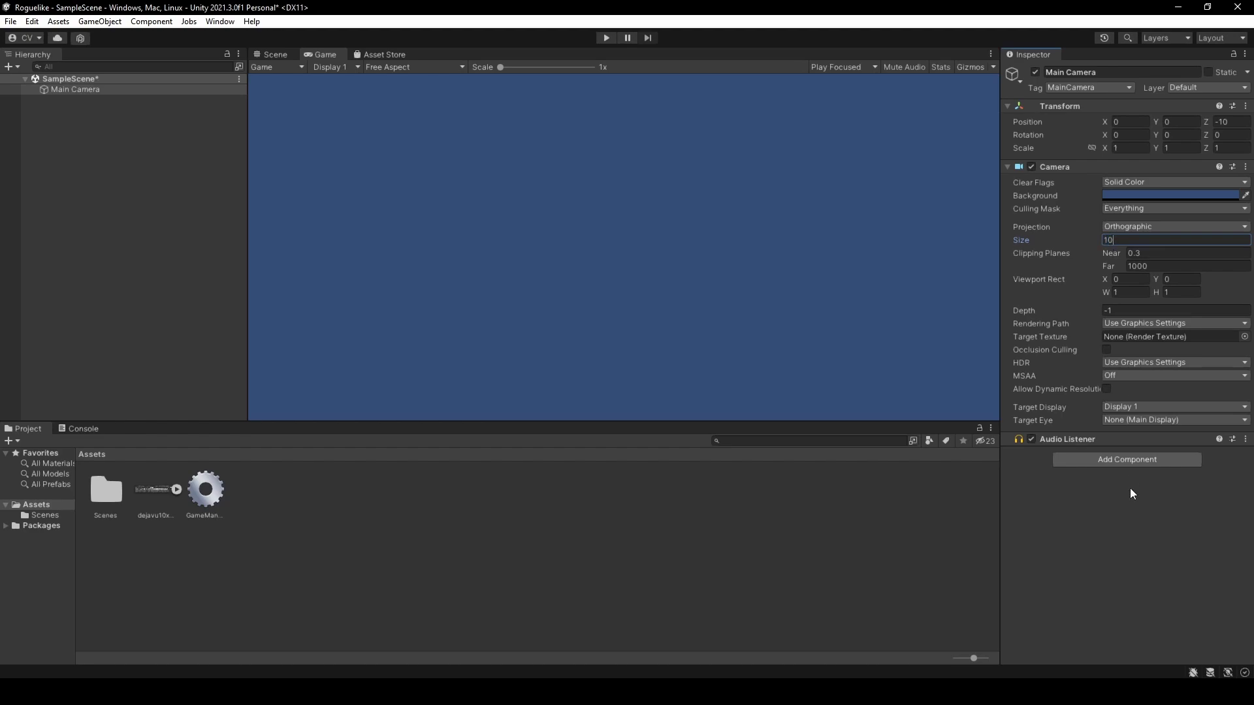
pyautogui.click(1132, 495)
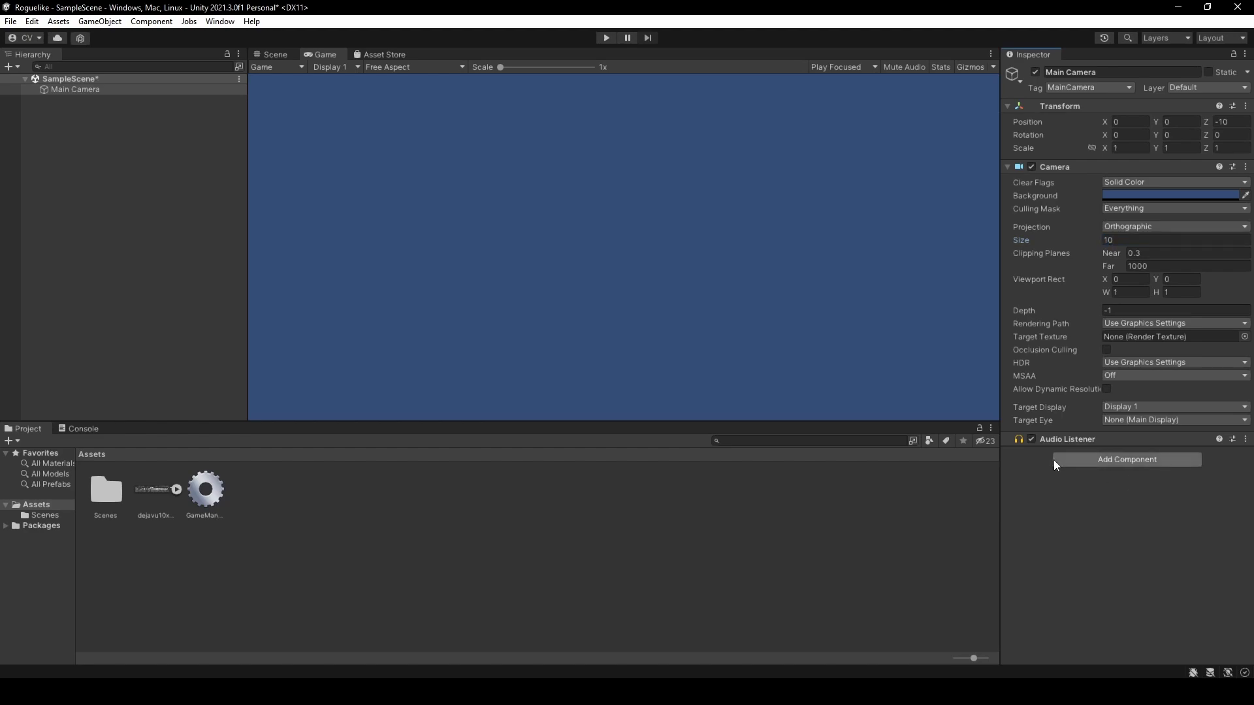
pyautogui.click(545, 475)
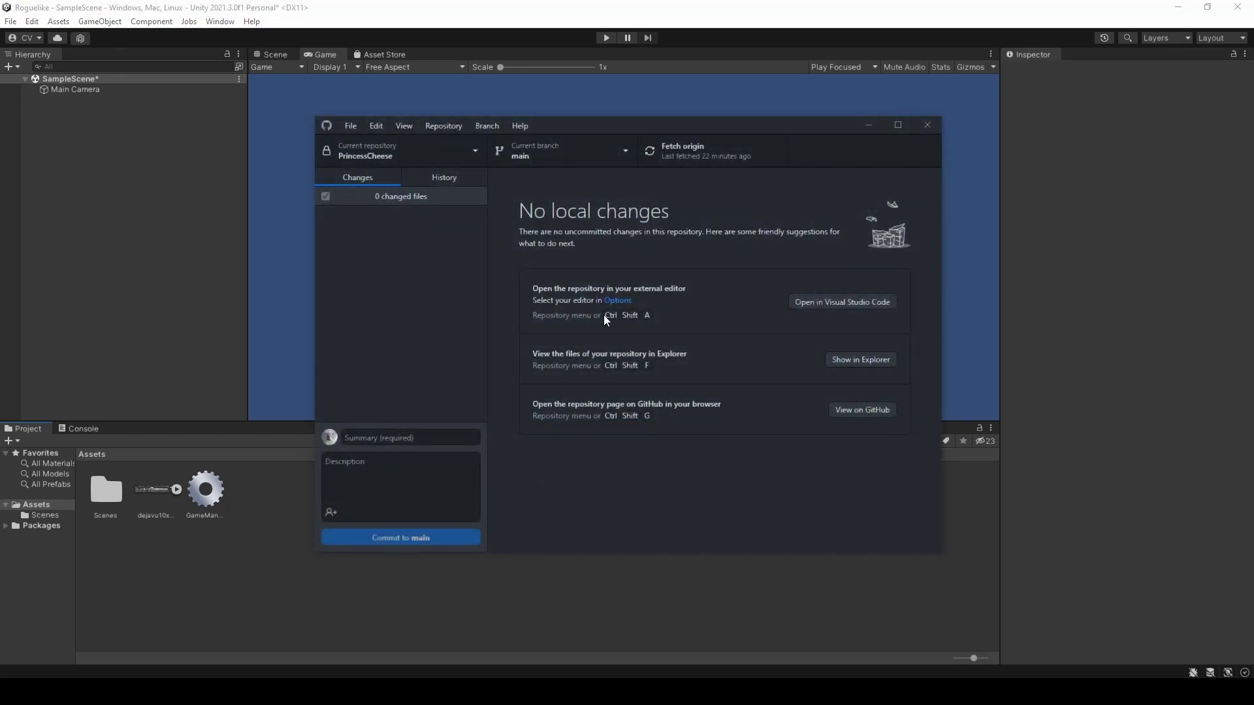
# Choose File > New repository in GitHub Desktop.
pyautogui.click(352, 125)
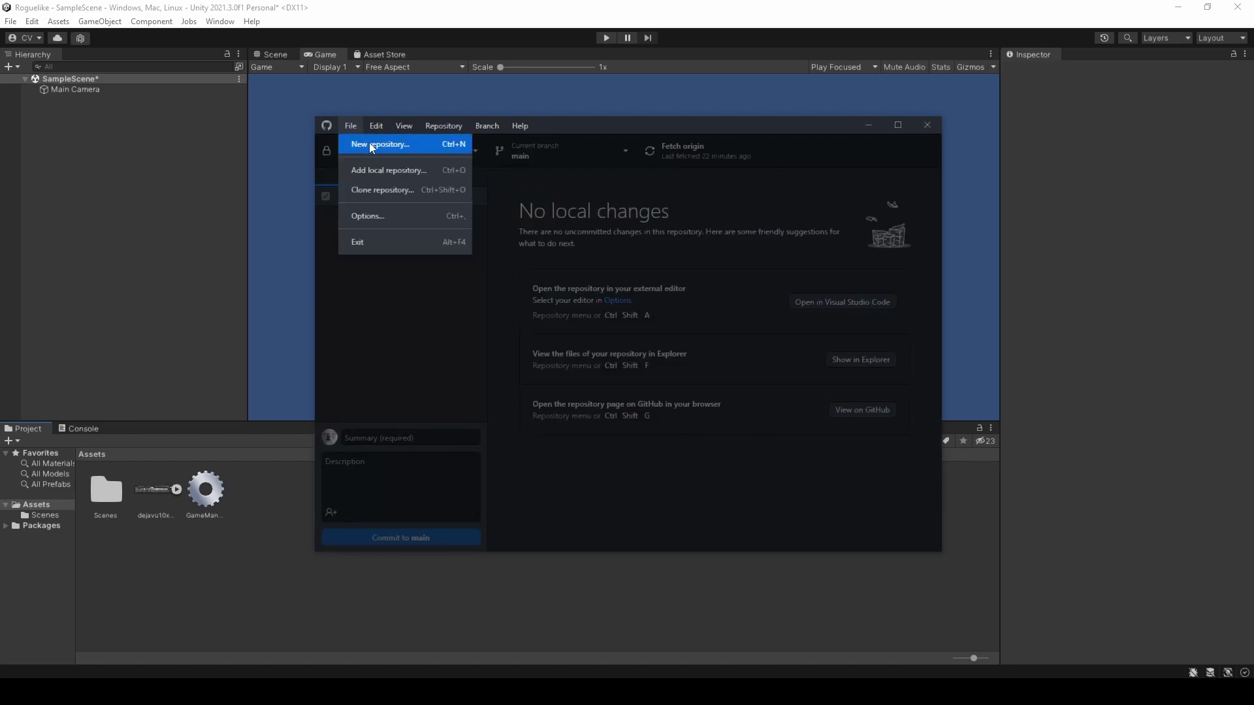
pyautogui.click(370, 145)
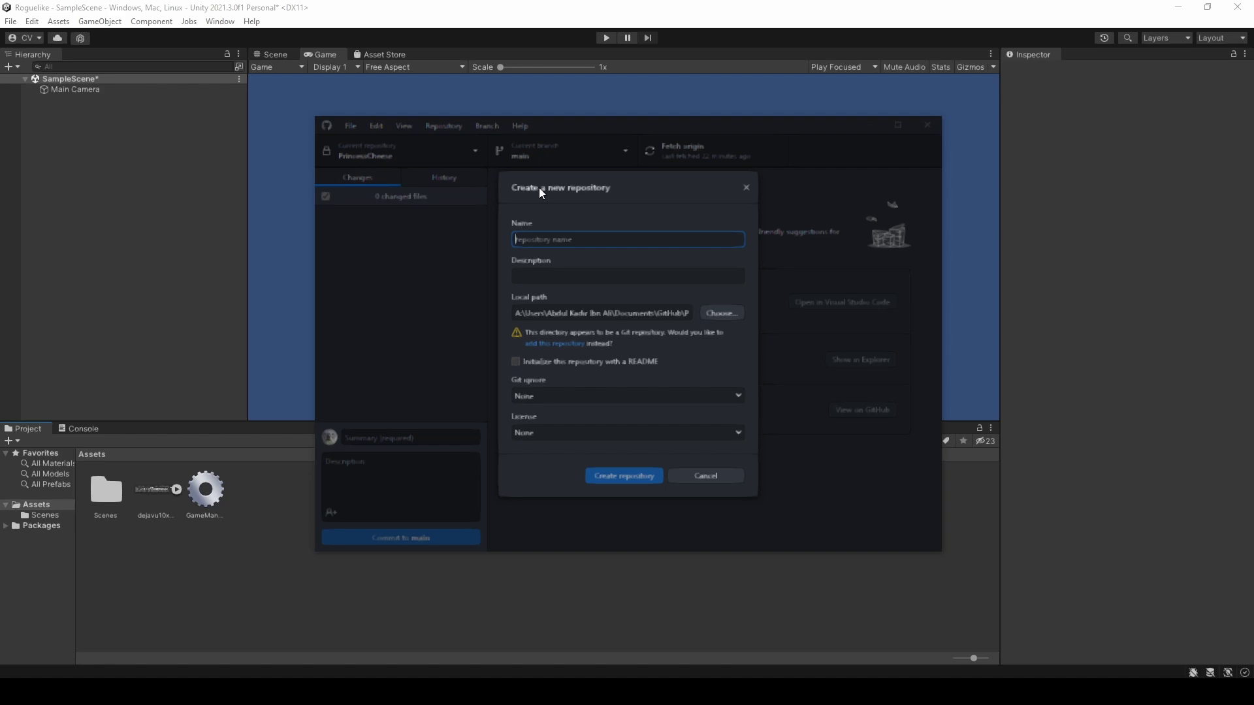
# Name the repository 'Roguelike tutorial' with description 'The best? roguelike'.
pyautogui.write('Roguelike tutorial')
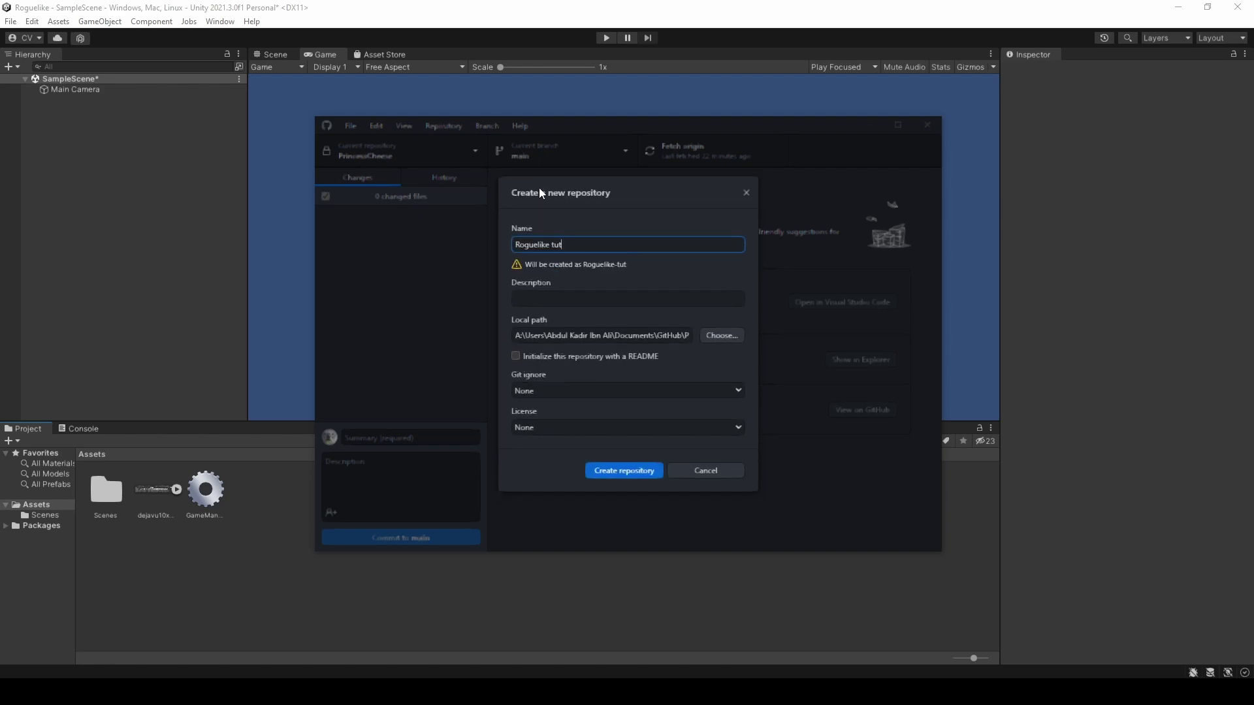
pyautogui.press('Tab')
pyautogui.write('The best? r')
pyautogui.write('oguelike')
pyautogui.click(722, 335)
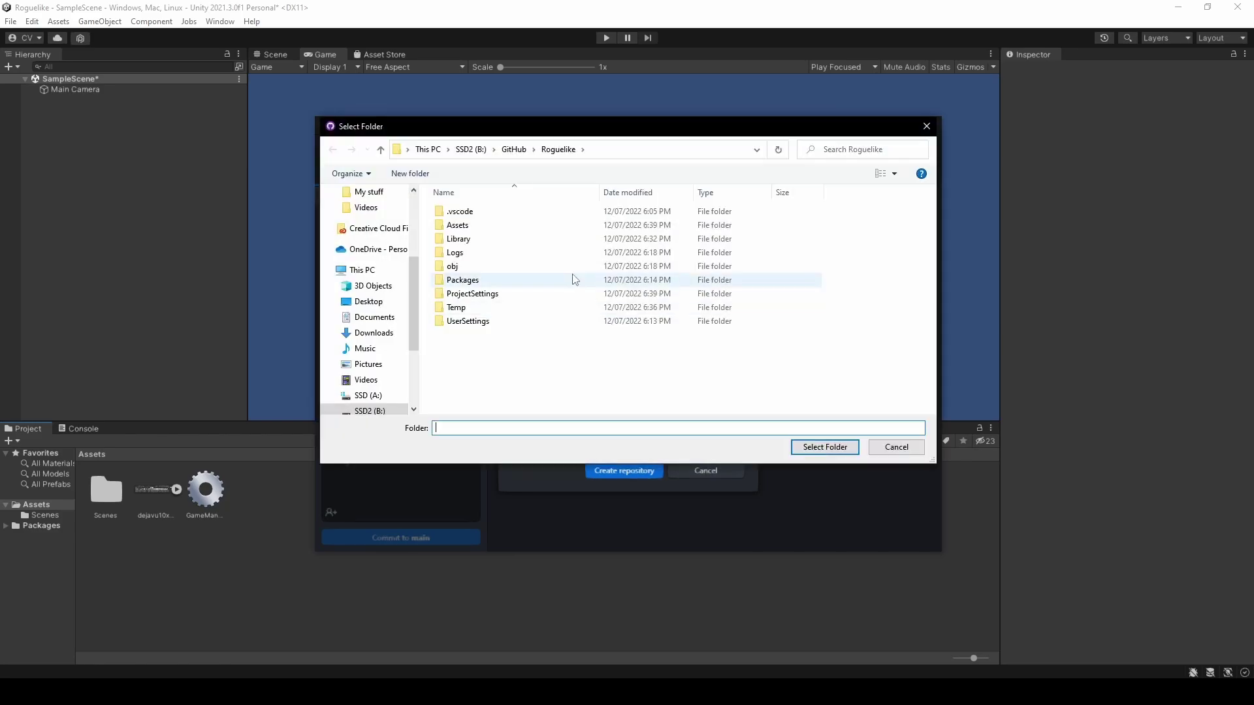
# Set the local path and Unity git ignore, then create and publish the repository.
pyautogui.click(819, 445)
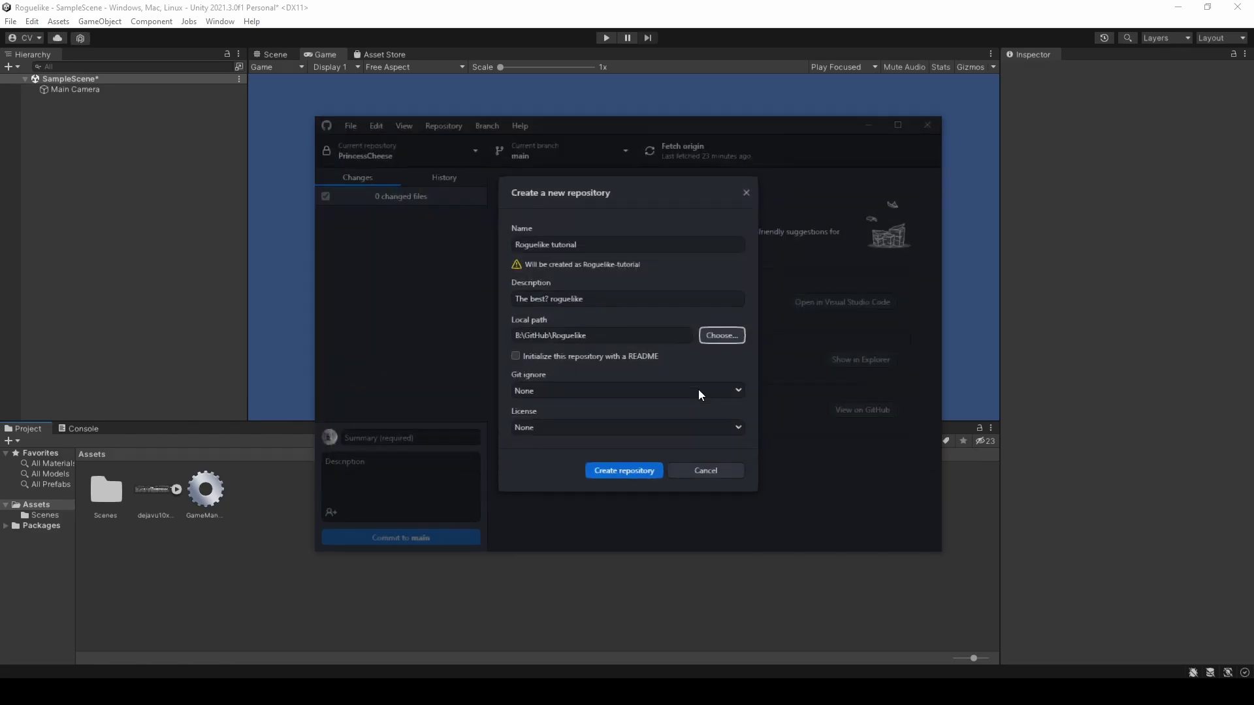
pyautogui.click(699, 390)
pyautogui.click(610, 469)
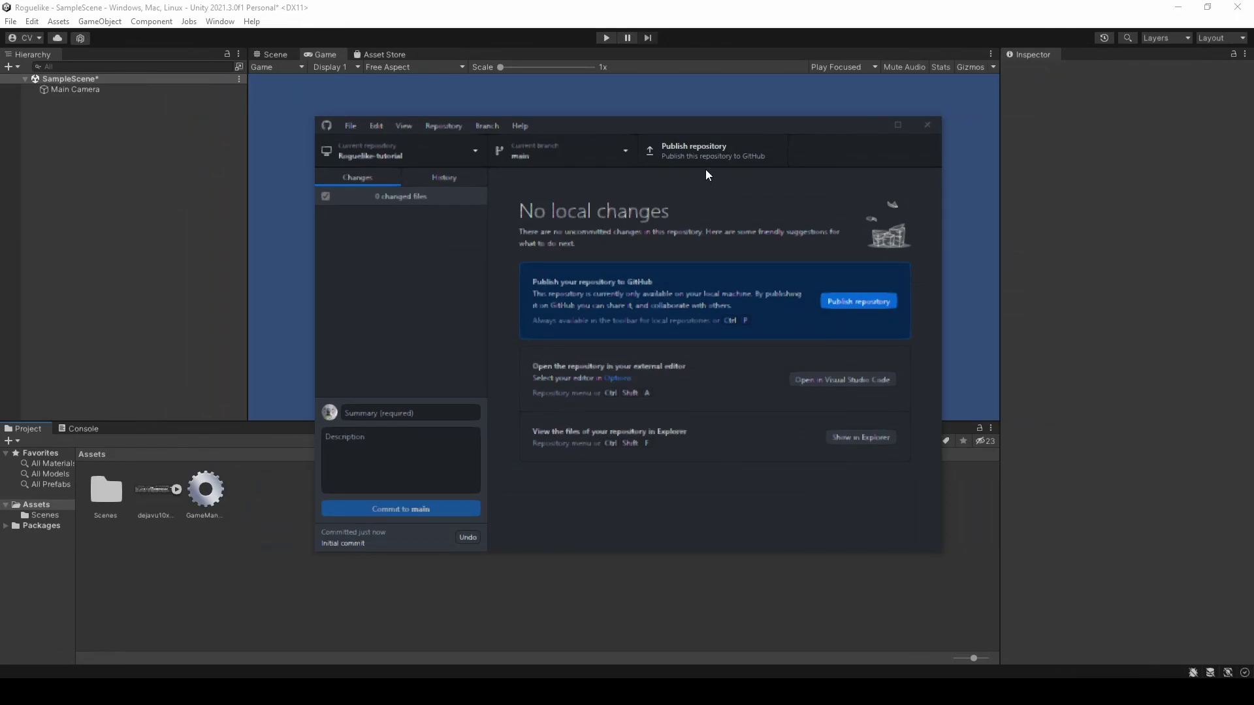
pyautogui.click(630, 436)
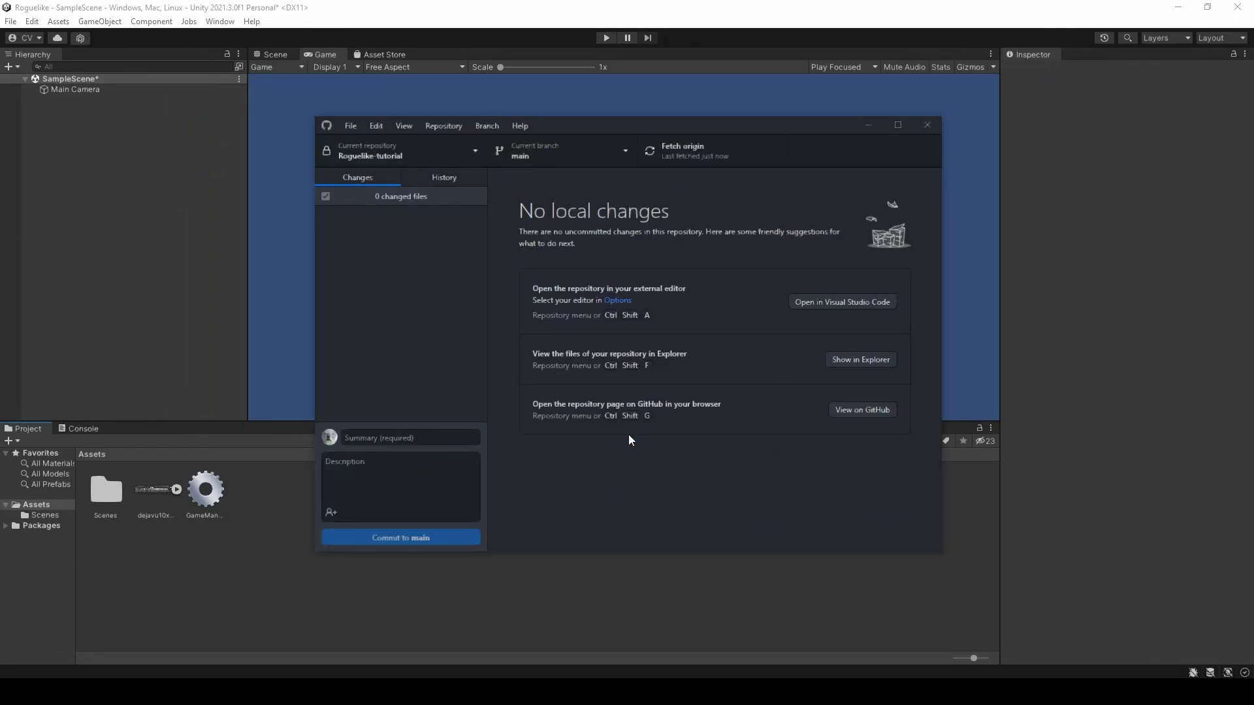